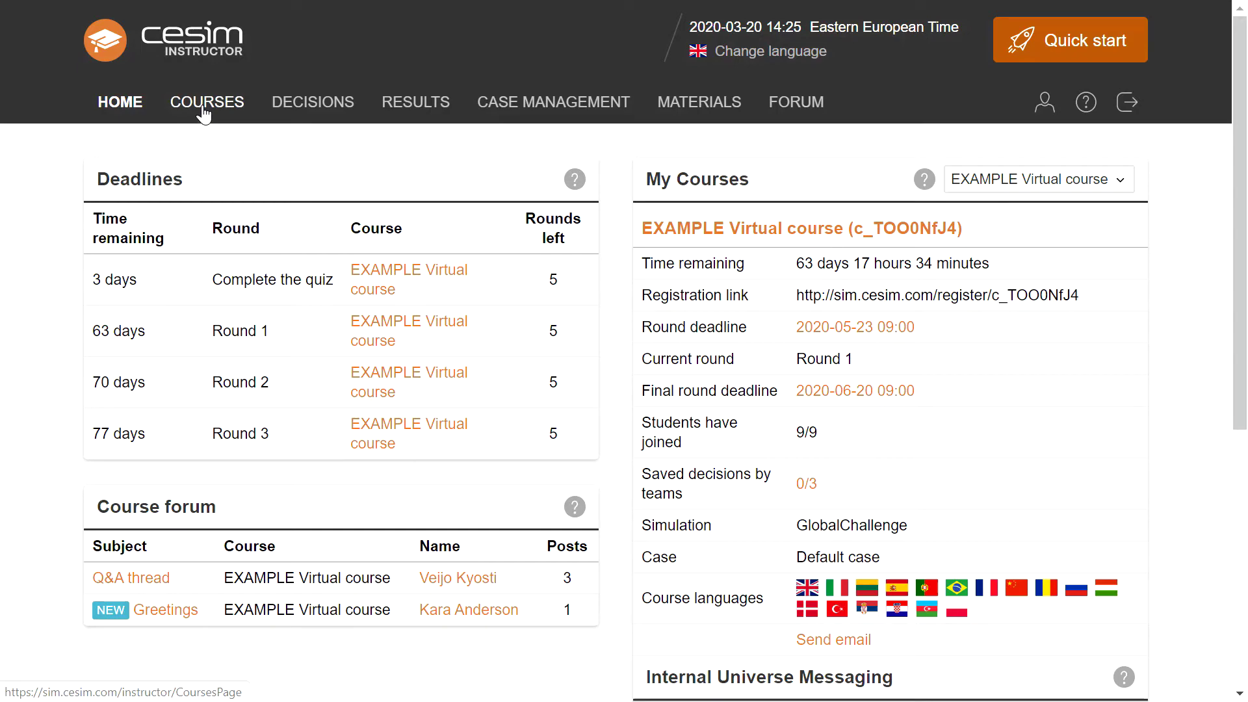
Show the EXAMPLE Virtual course schedule with rounds 1–5, quiz, presentation and peer evaluation deadlines.
click(204, 111)
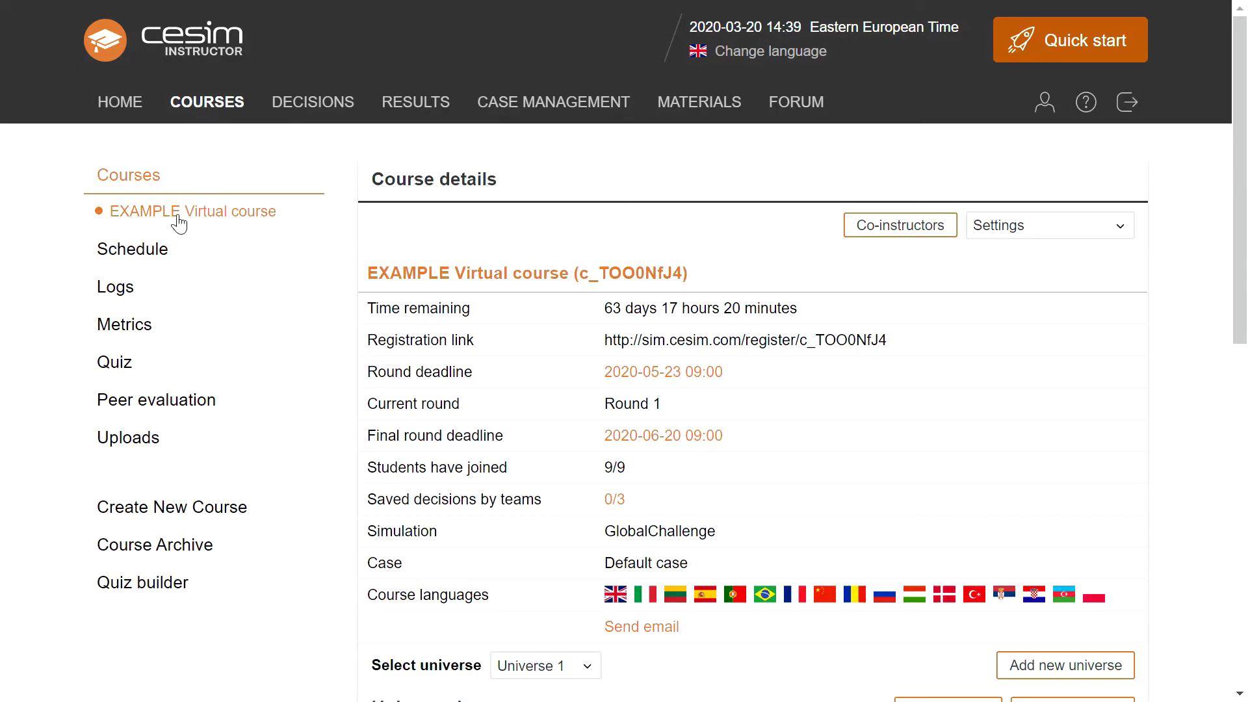
scroll(180, 224, down, 1)
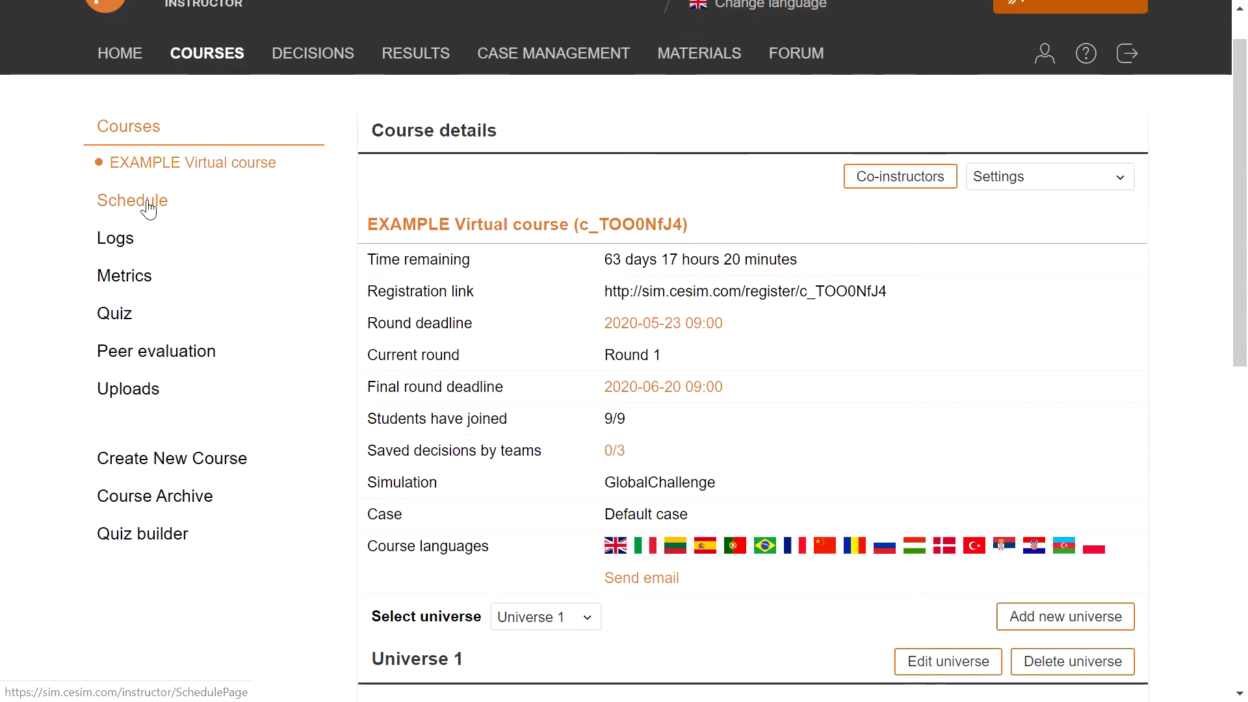
click(150, 208)
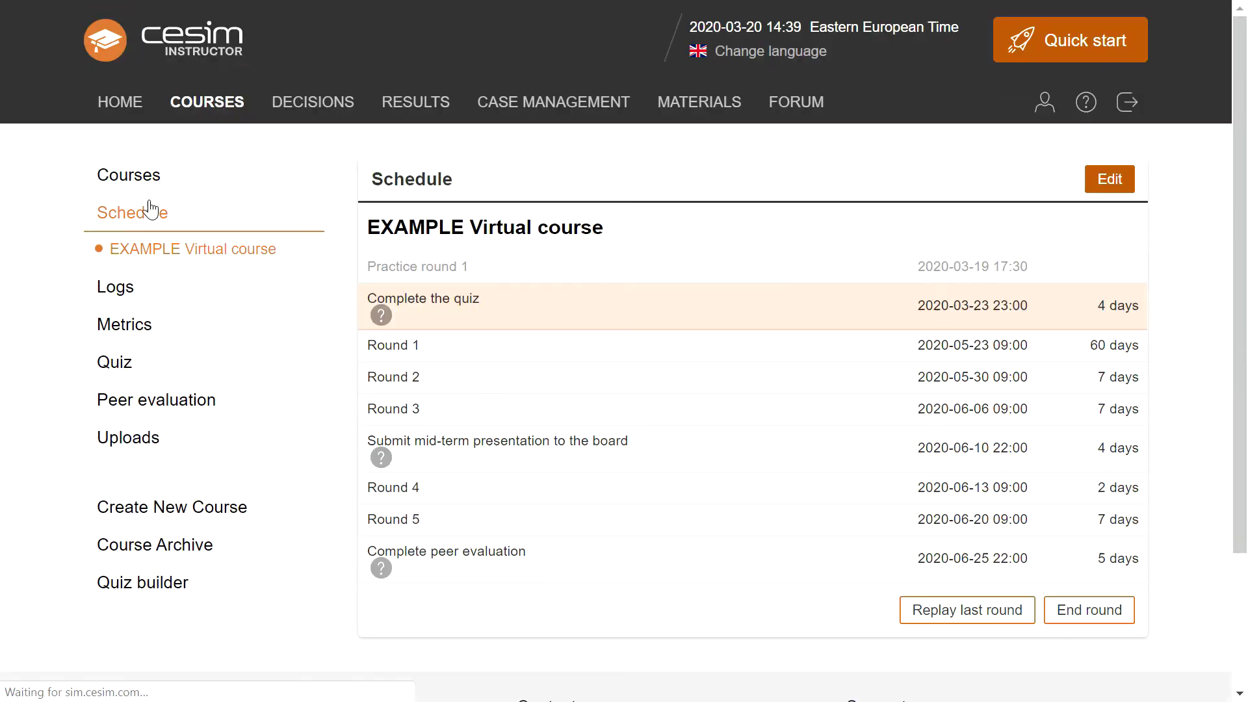
scroll(217, 251, down, 2)
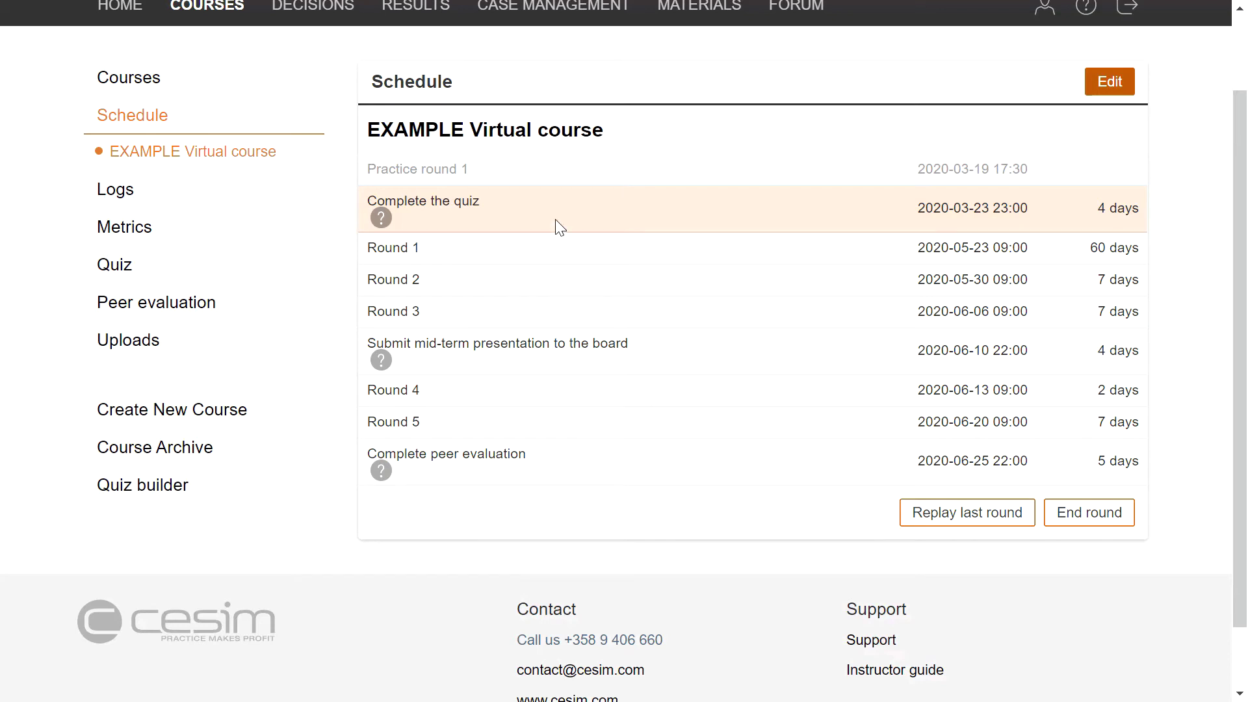
scroll(585, 234, up, 1)
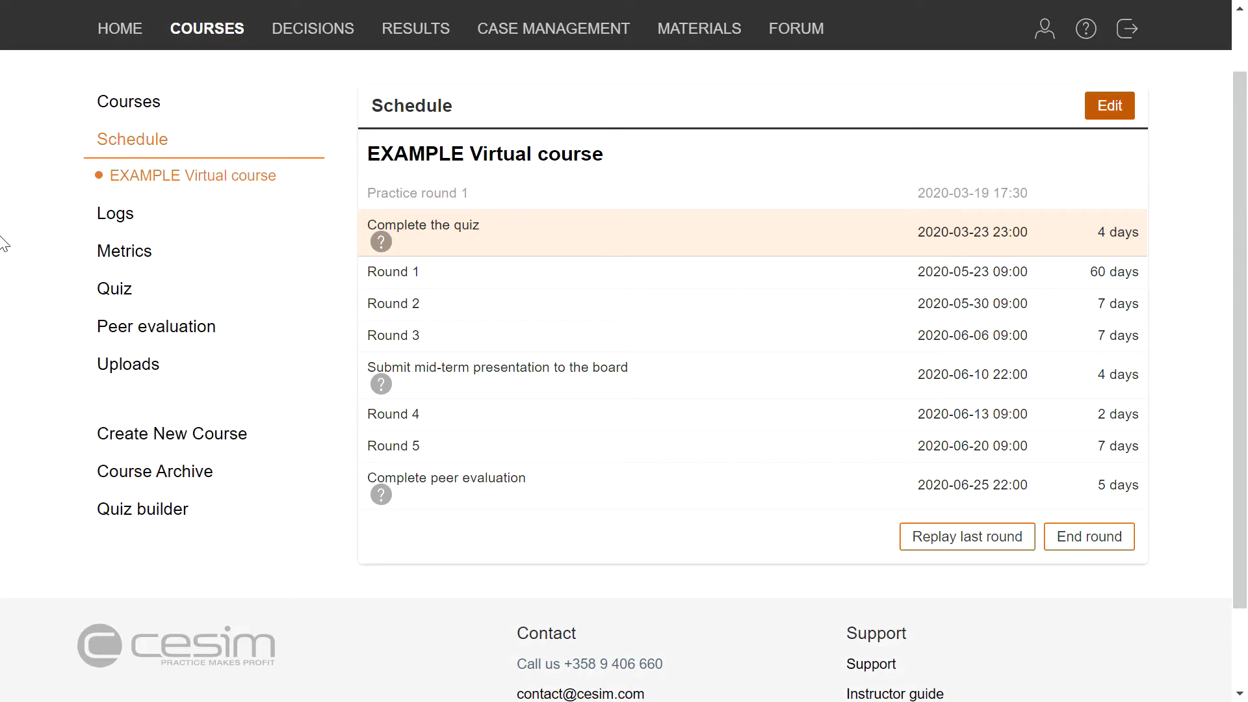
Bring up the course logs with team time totals: Green 24 m, Red 28 m, Blue 7 m.
click(115, 216)
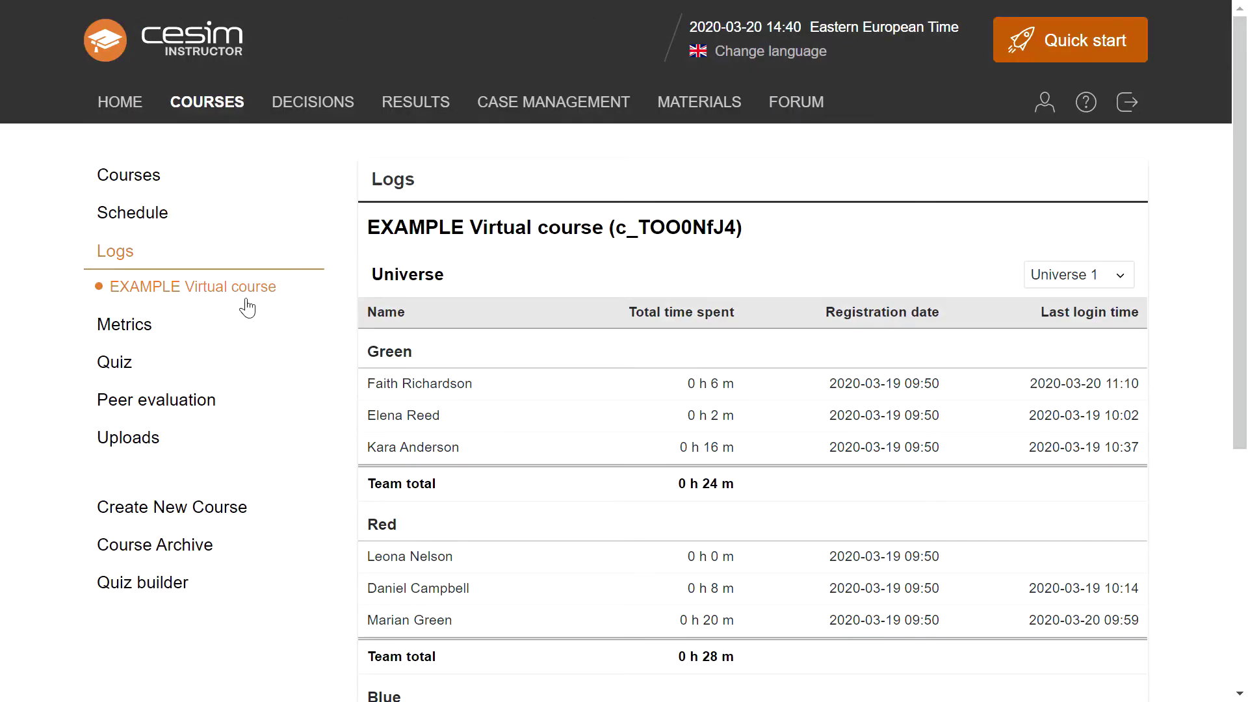
scroll(580, 371, down, 5)
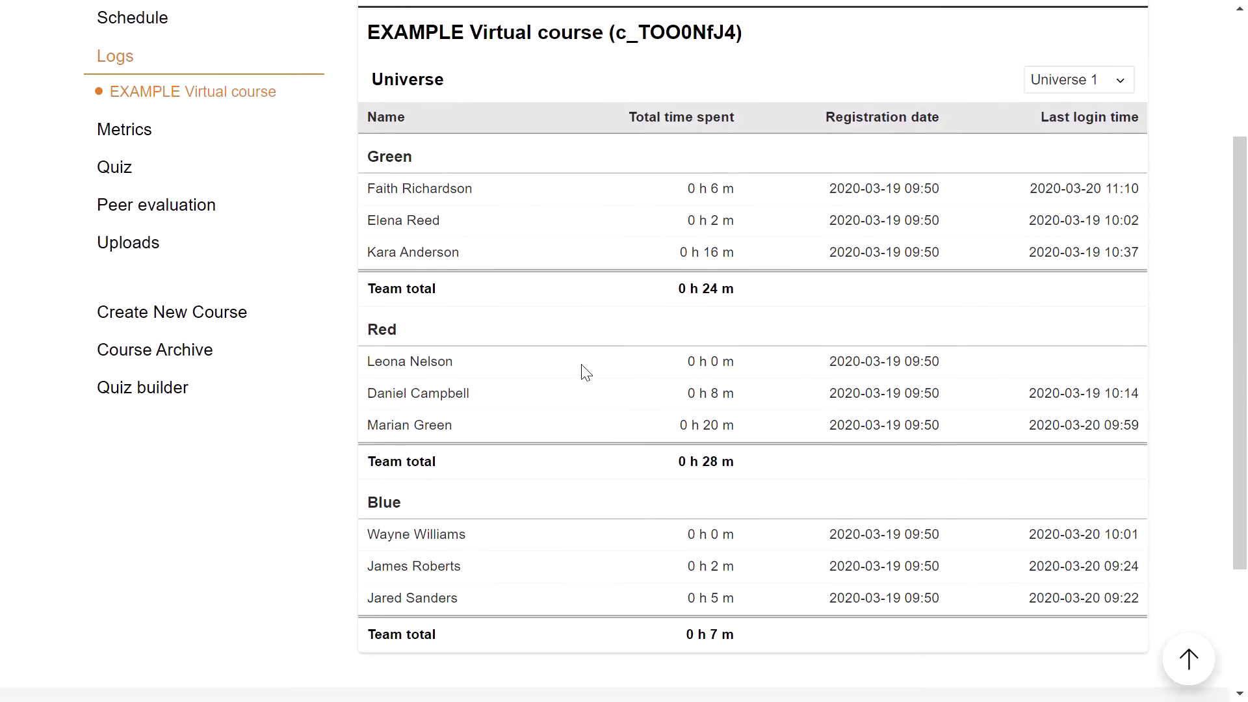
scroll(585, 372, up, 3)
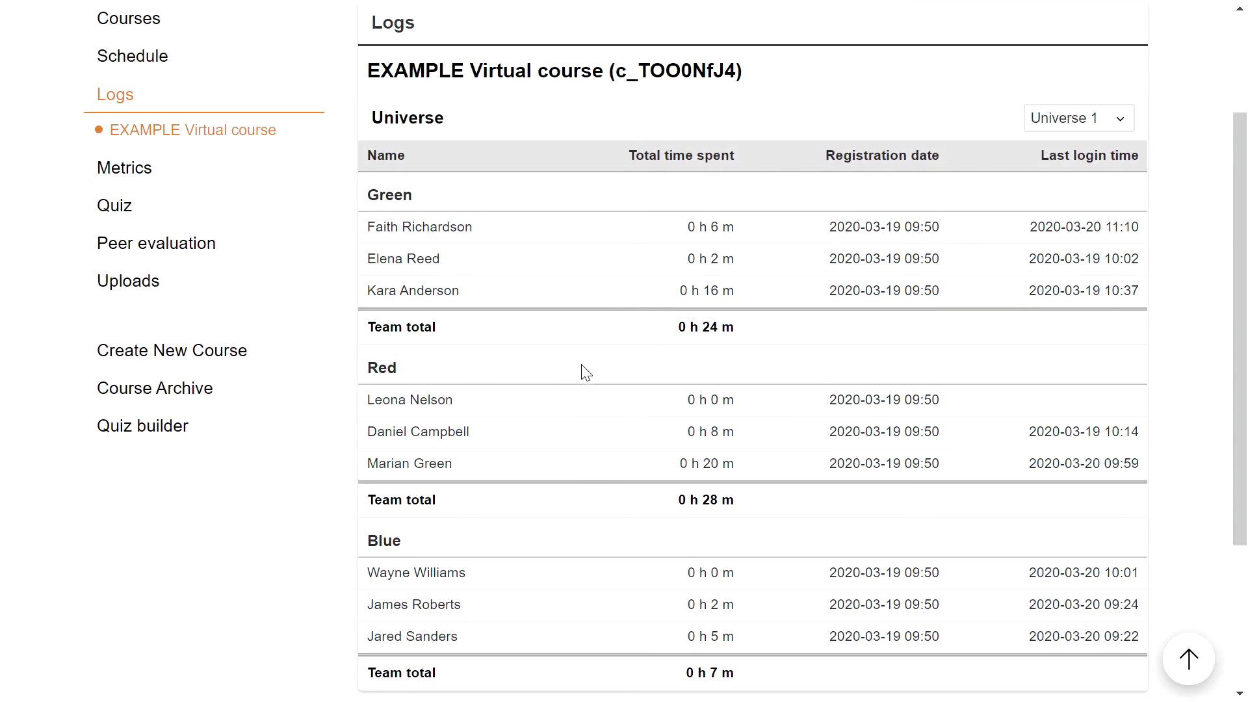
scroll(585, 372, down, 1)
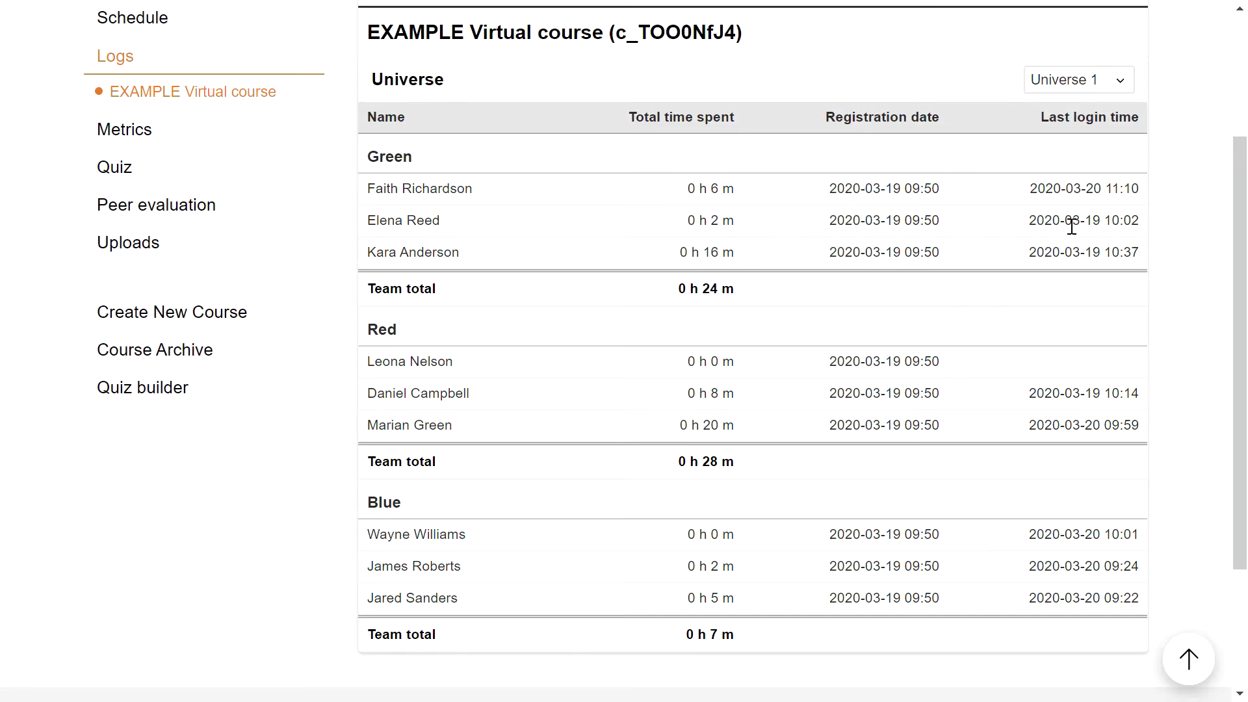
Open the course metrics page and scroll through the performance figures.
click(122, 143)
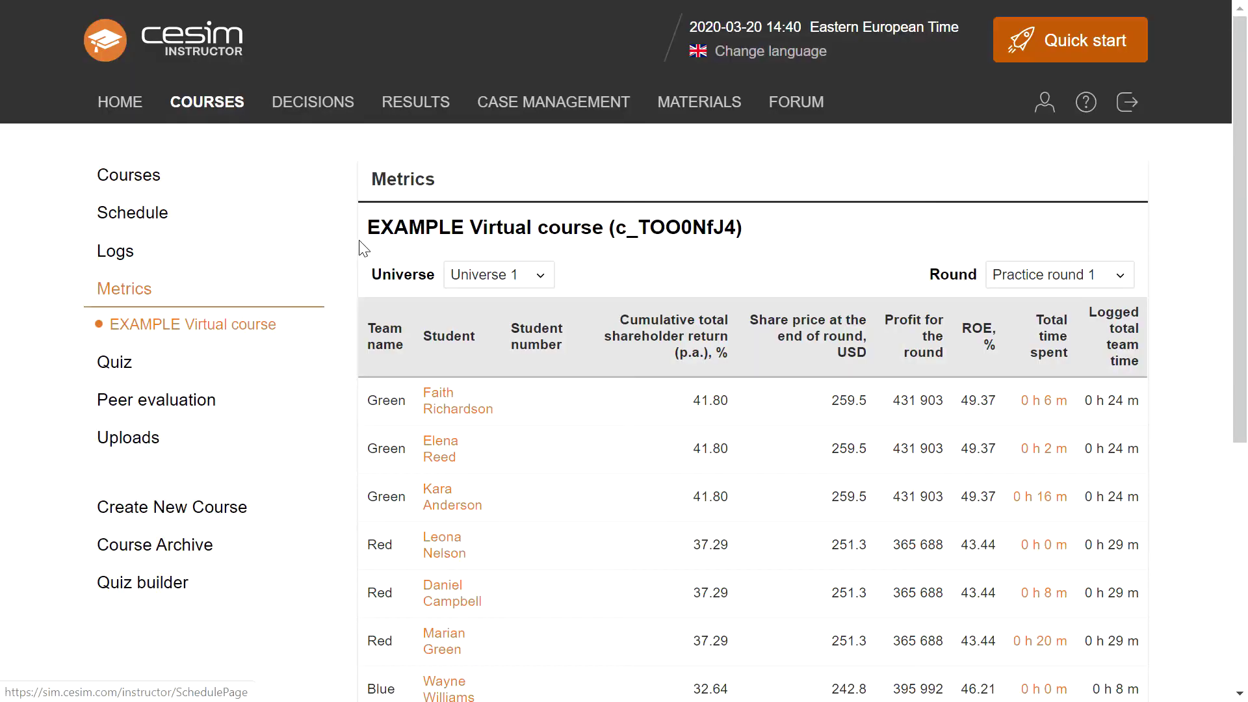
scroll(384, 286, down, 2)
scroll(715, 306, up, 2)
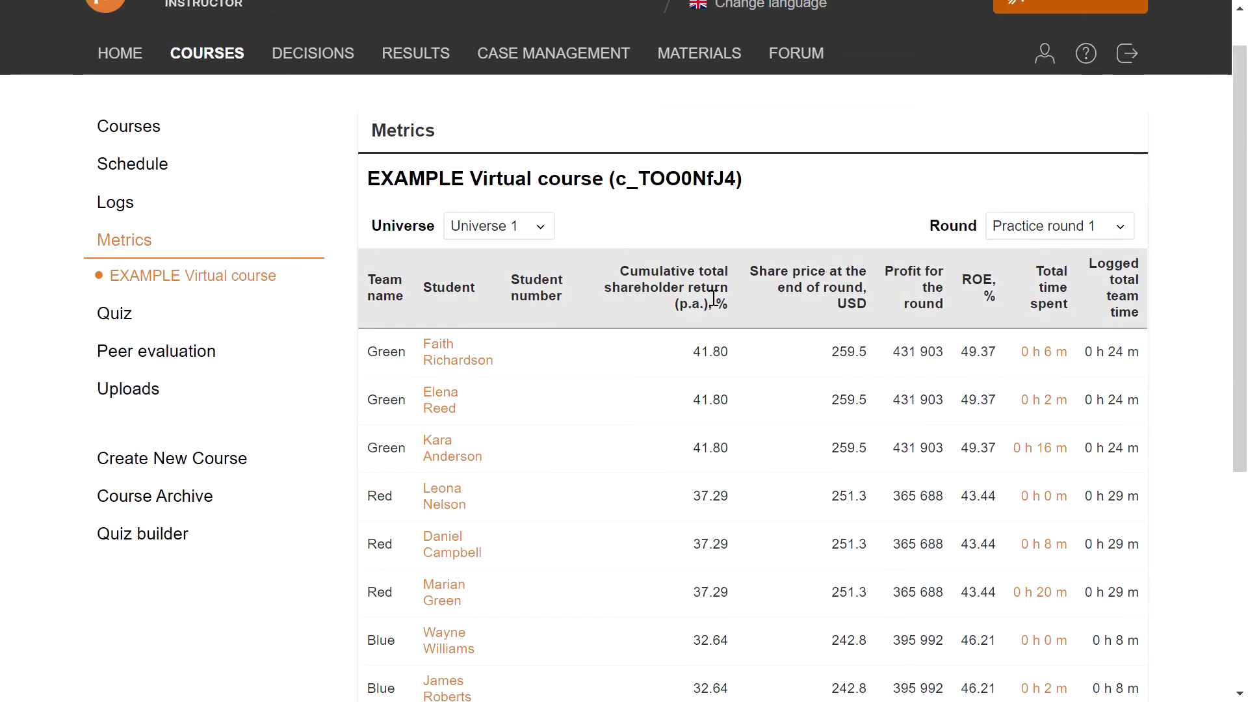
scroll(754, 303, down, 3)
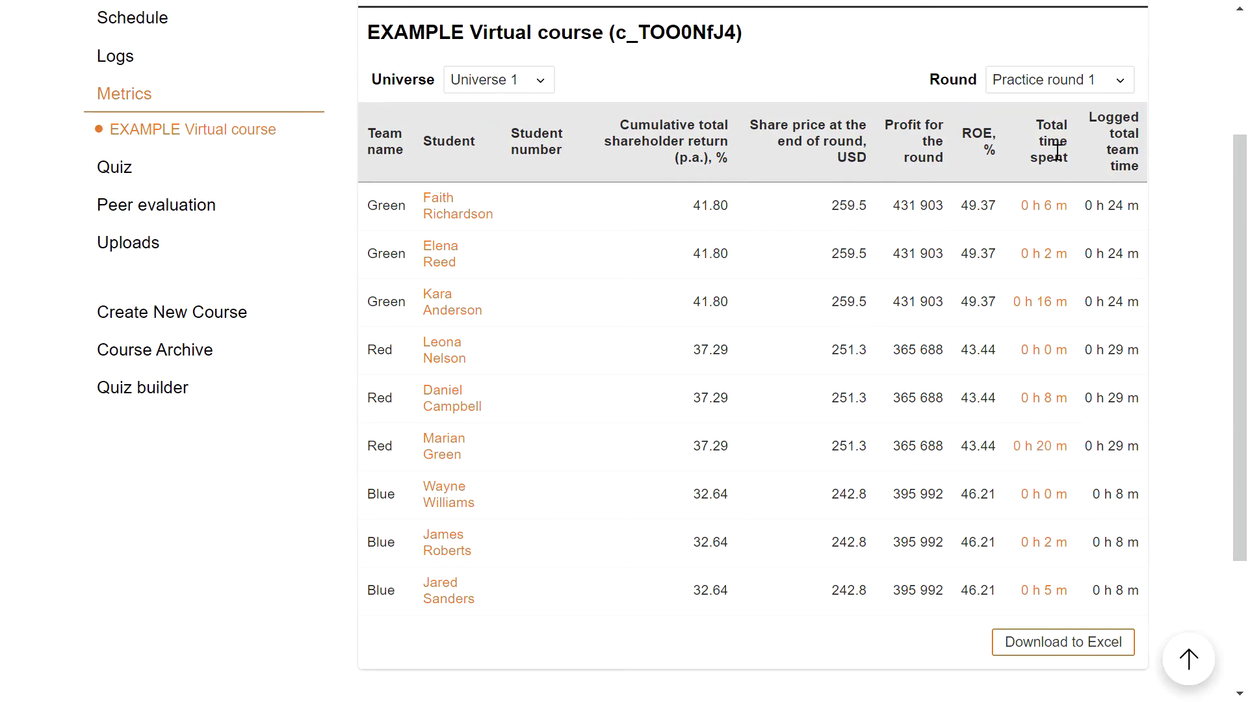
scroll(1058, 338, up, 1)
Check one student's per-round time breakdown, then go to the empty Quiz assignments page.
click(1043, 496)
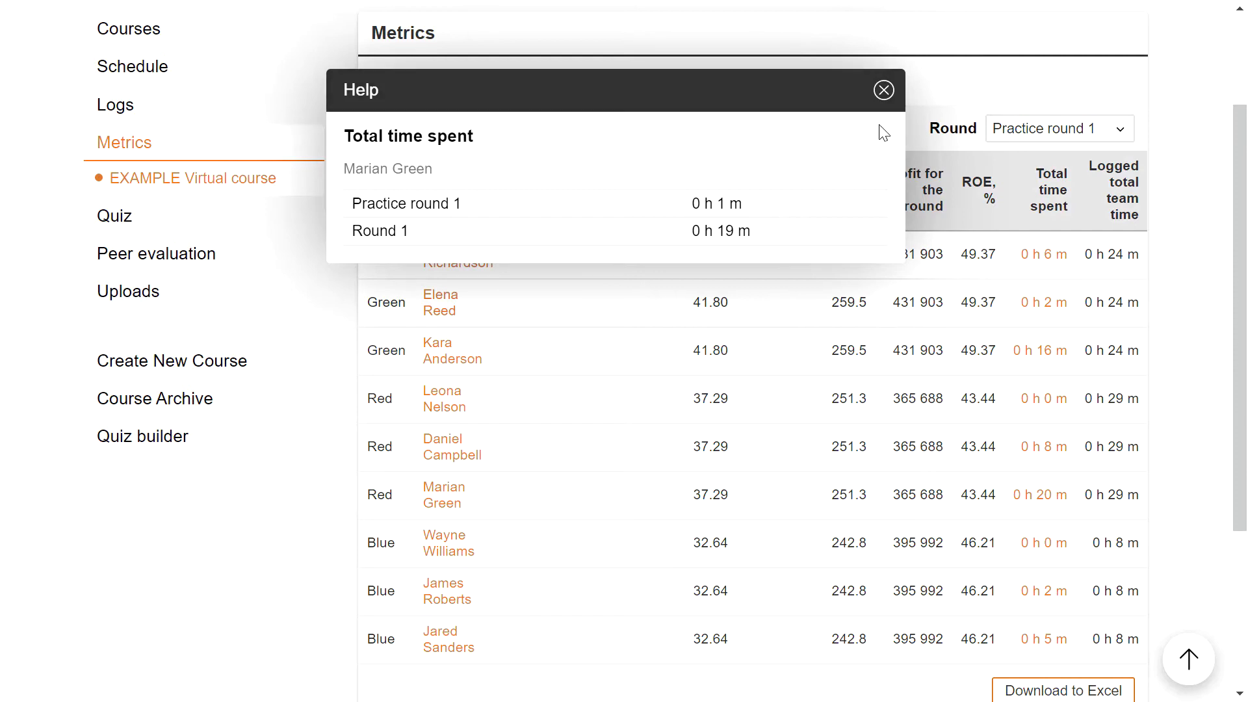
click(884, 90)
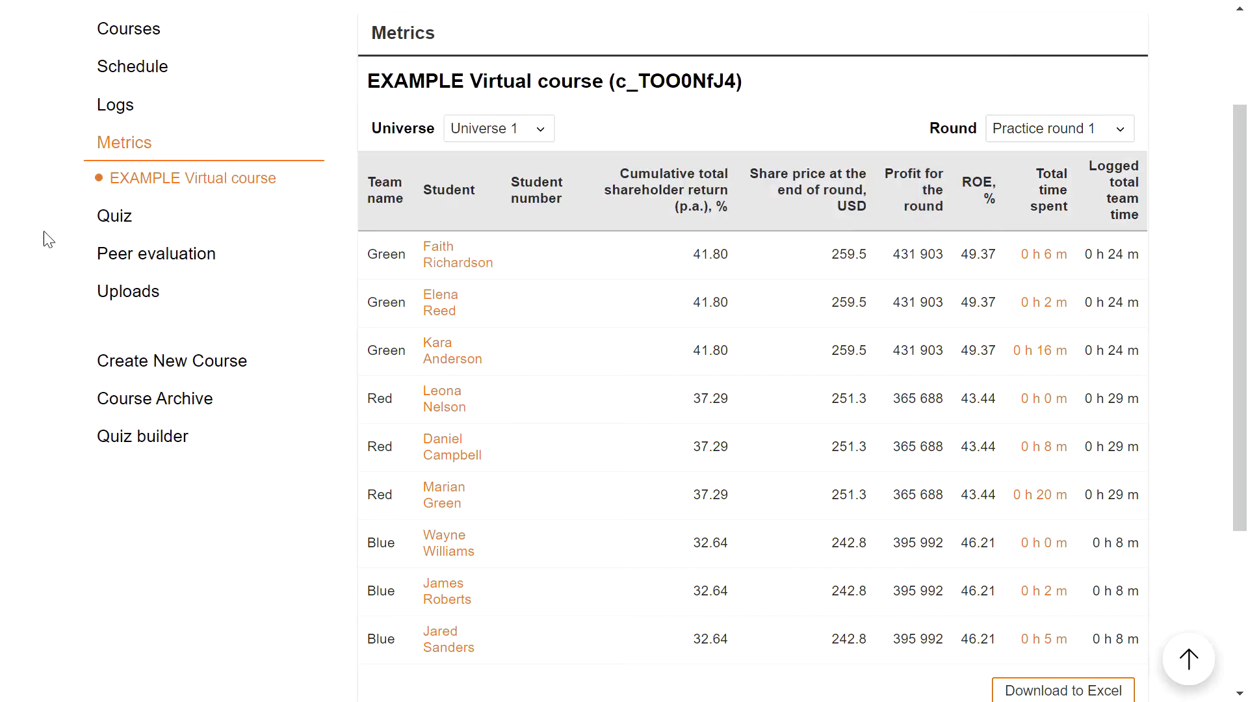
click(109, 229)
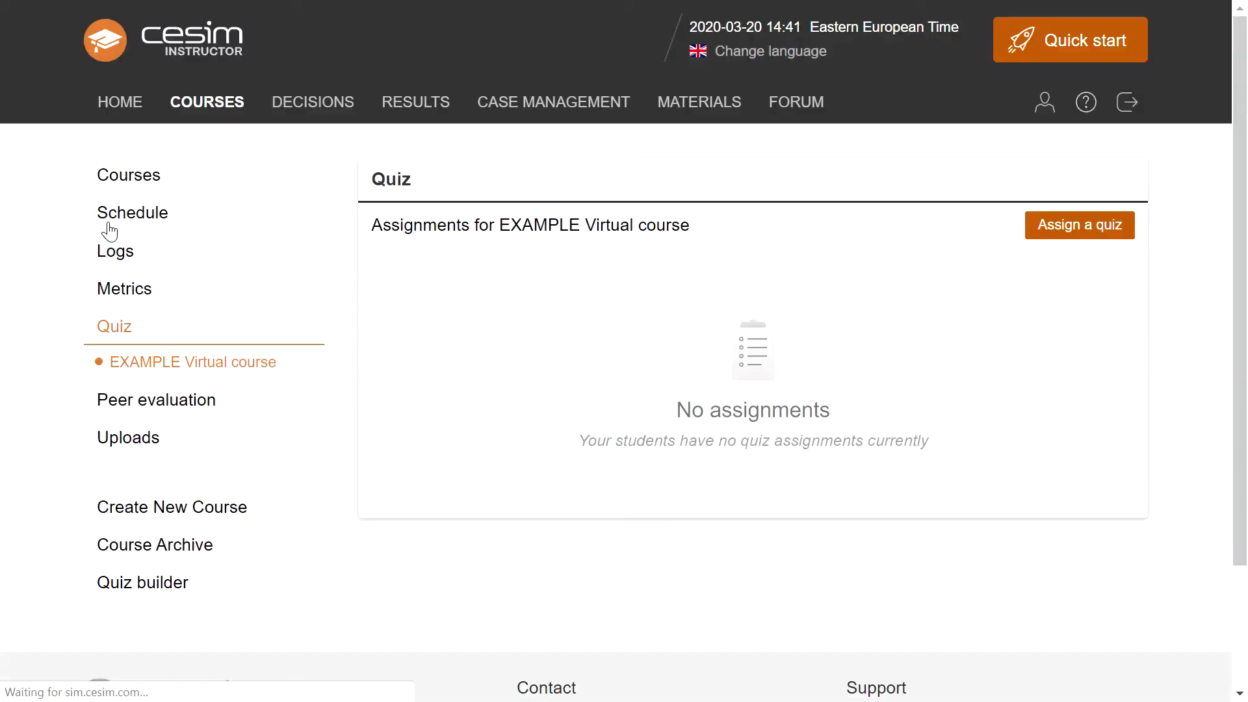
View the peer evaluation page, then the Round 1 Universe decisions for Green, Red and Blue.
scroll(1041, 261, down, 1)
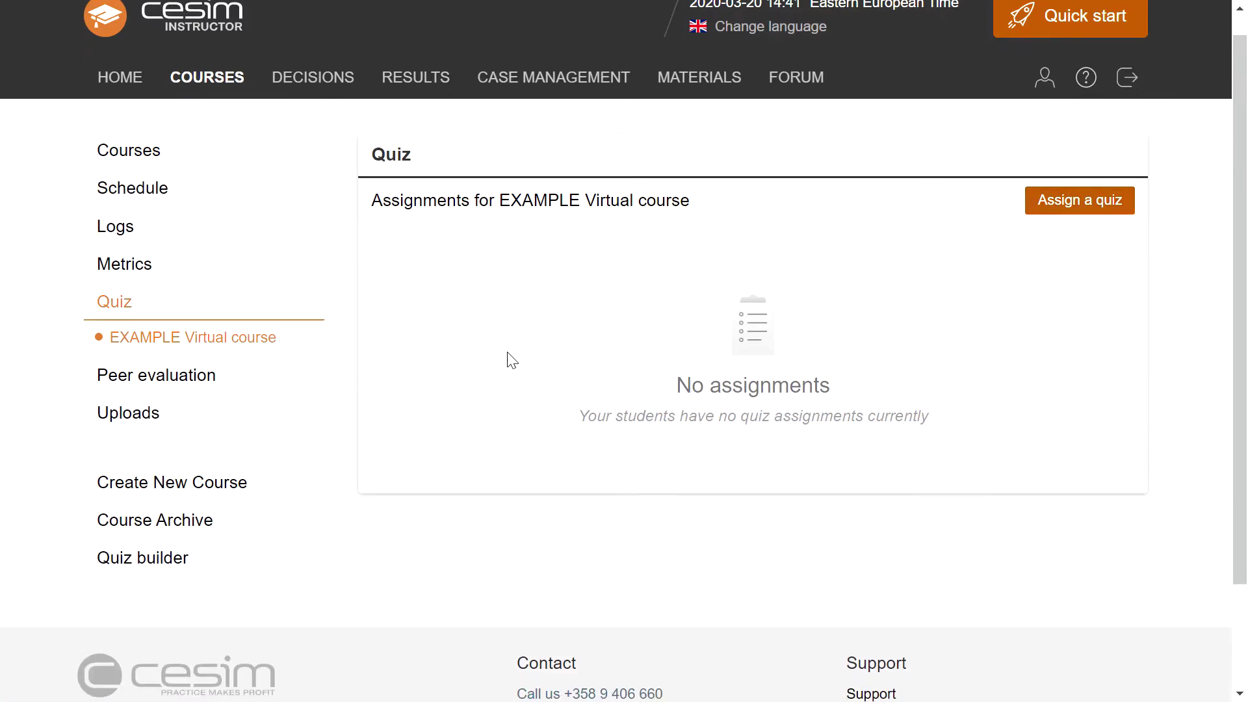
click(227, 397)
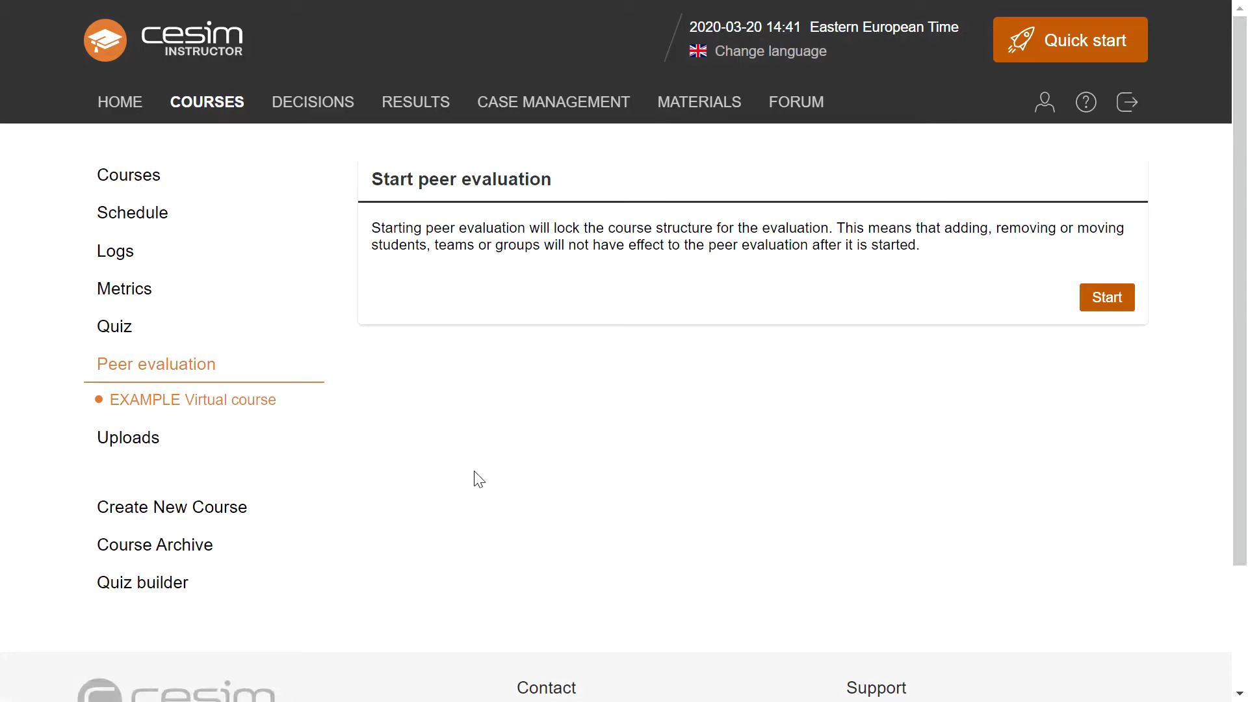
click(306, 111)
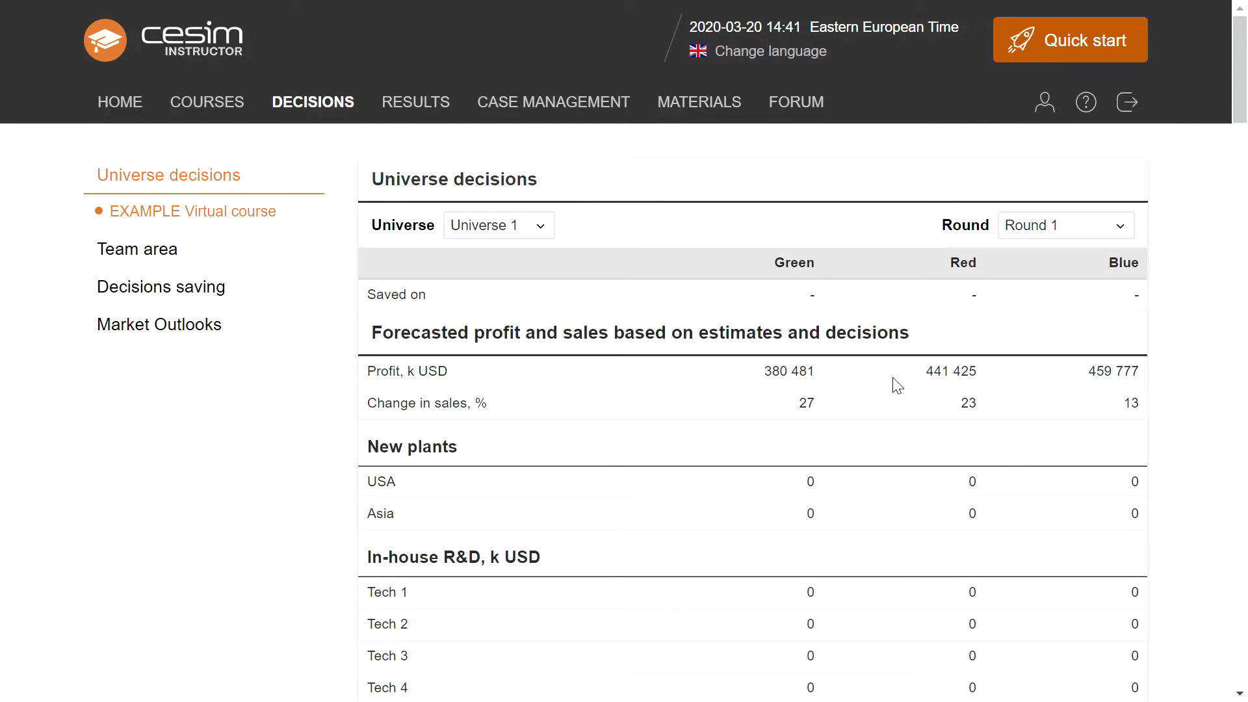
Show the Universe 1 Decision saving page with all three teams' Practice round 1 saves on 2020-03-19.
click(167, 283)
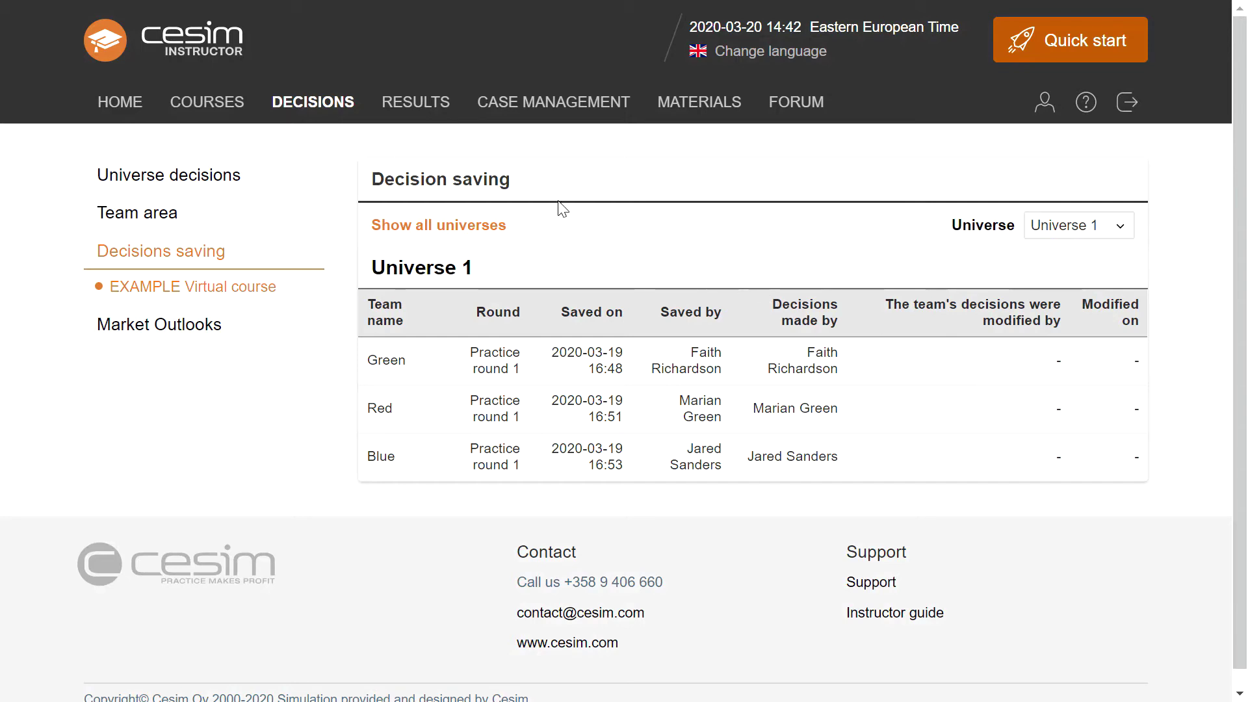
Glance at the results reports, then scroll through the course materials Readings page.
click(426, 120)
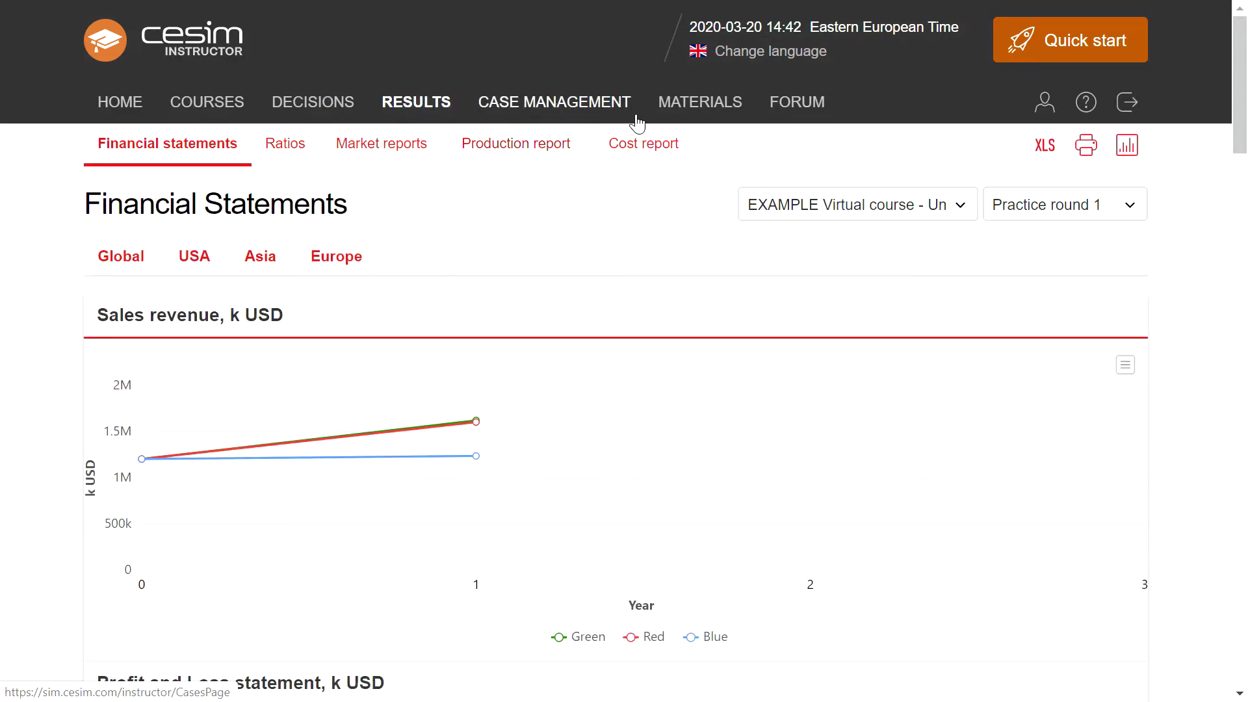
click(707, 114)
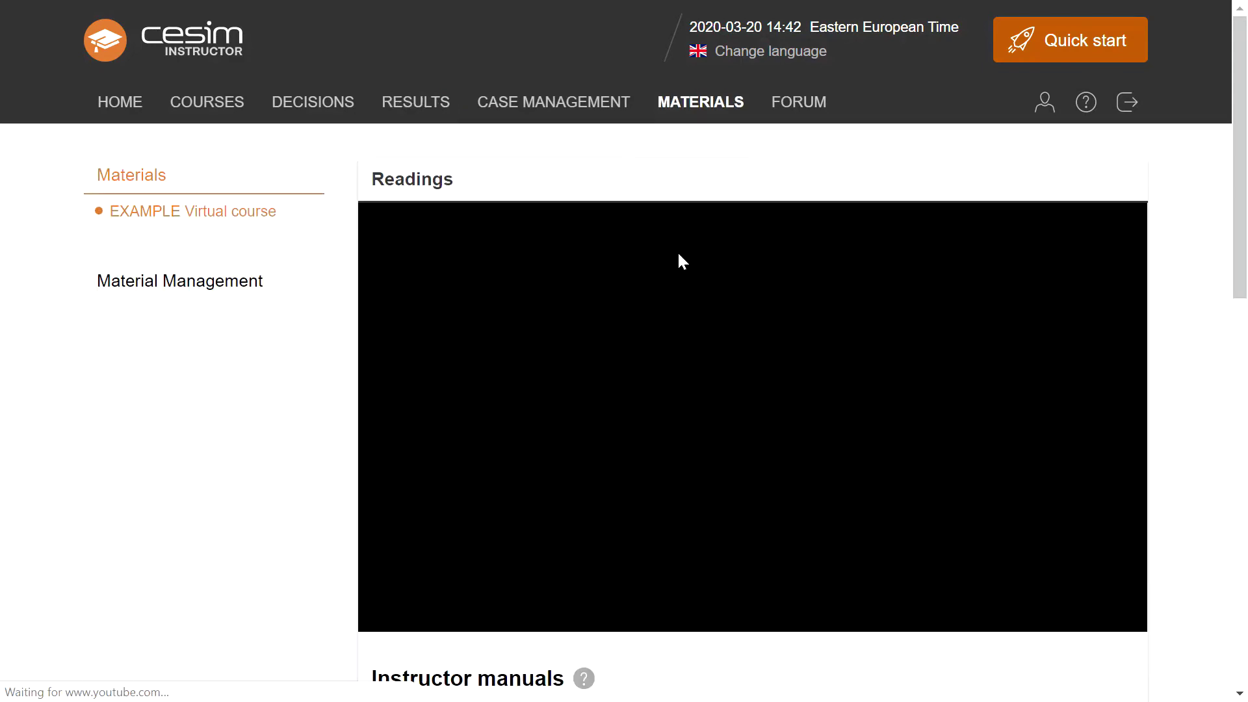
scroll(254, 433, down, 5)
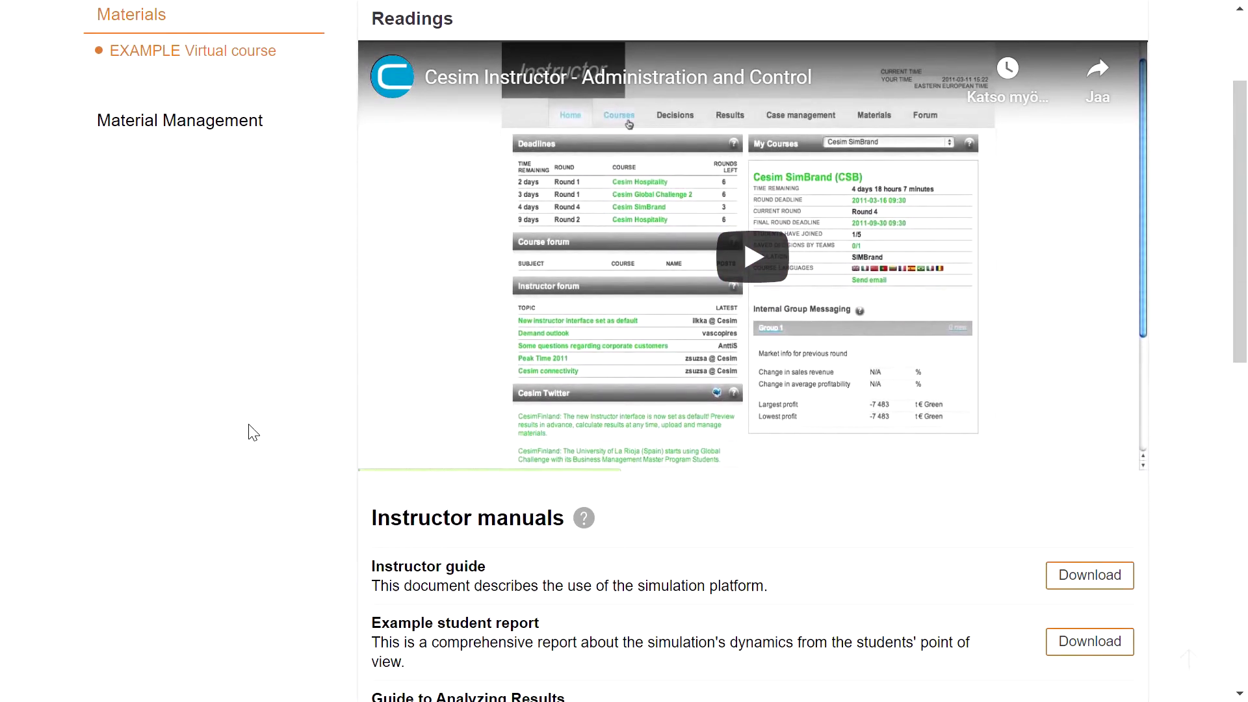
scroll(254, 432, down, 8)
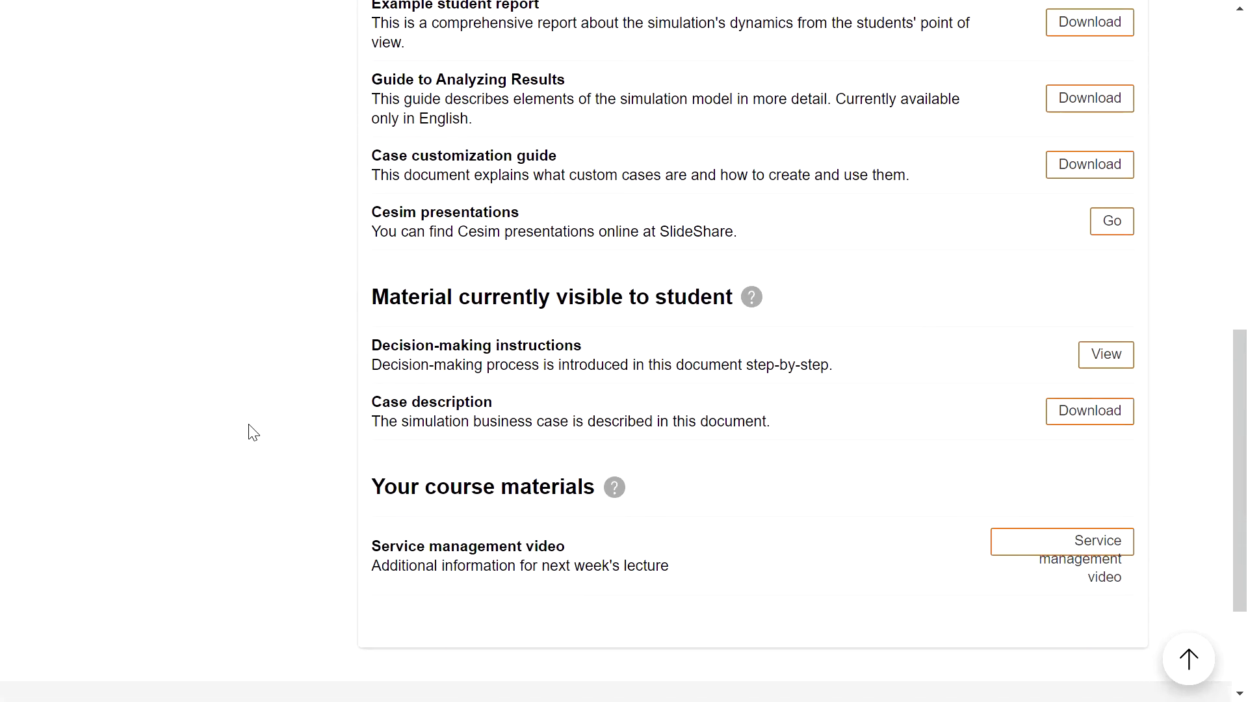
scroll(253, 432, up, 8)
scroll(267, 420, up, 3)
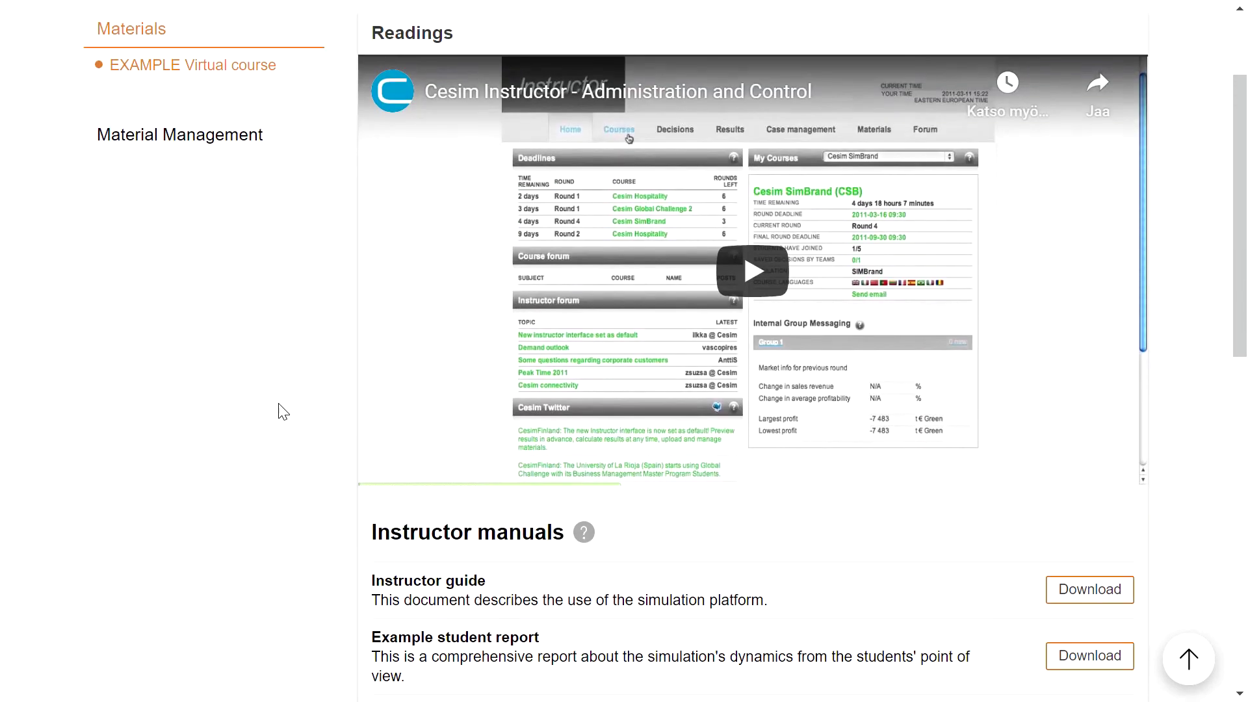
scroll(208, 254, up, 1)
Open Material Management and look over the Material upload form.
click(177, 215)
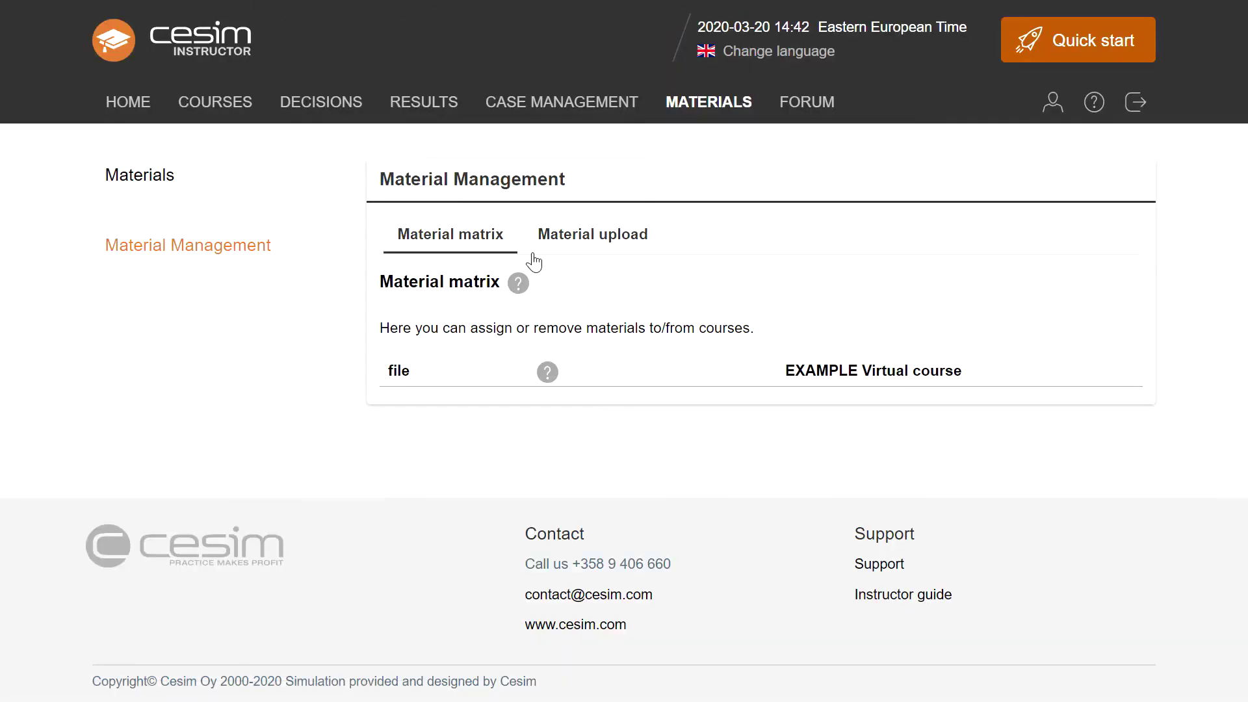
click(594, 251)
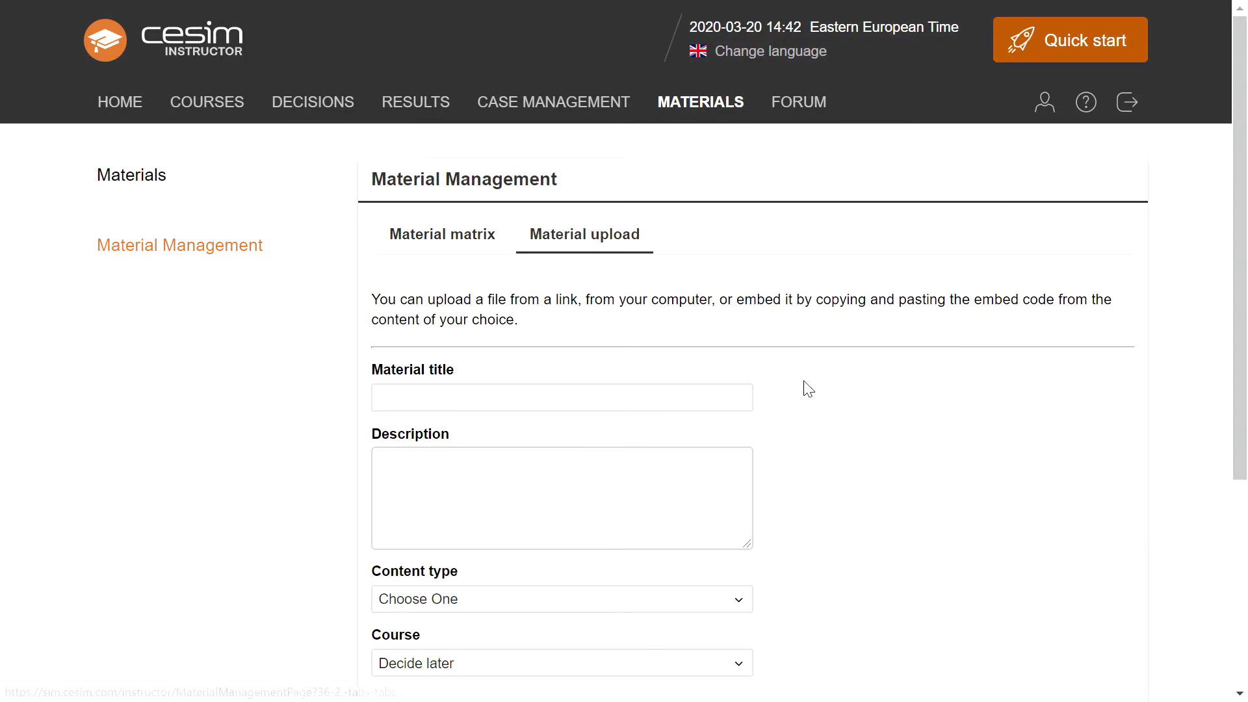
scroll(828, 396, down, 2)
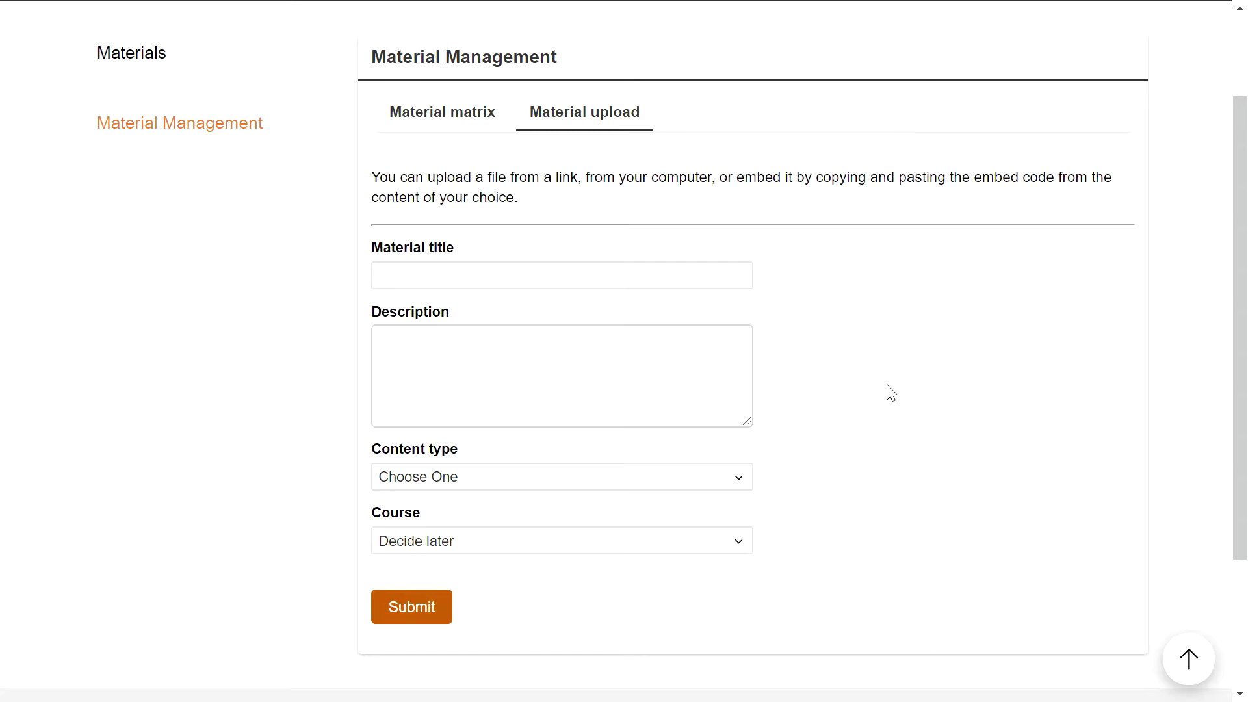
scroll(179, 408, up, 2)
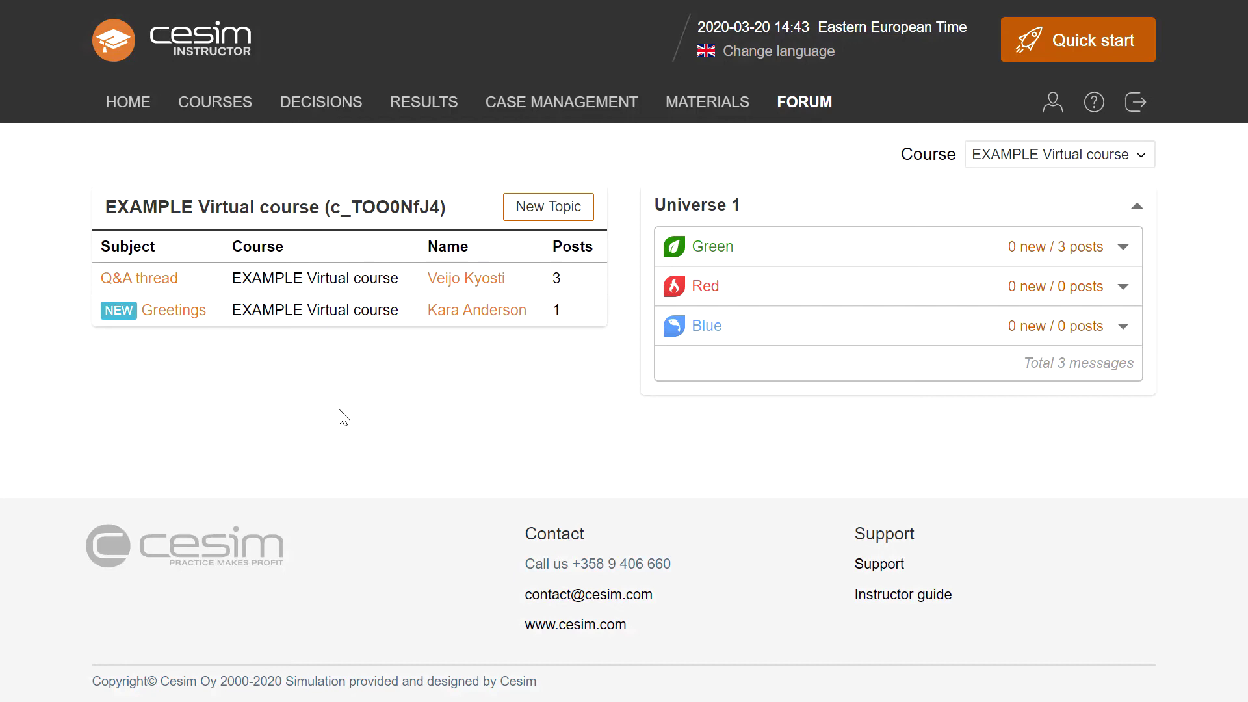
click(167, 315)
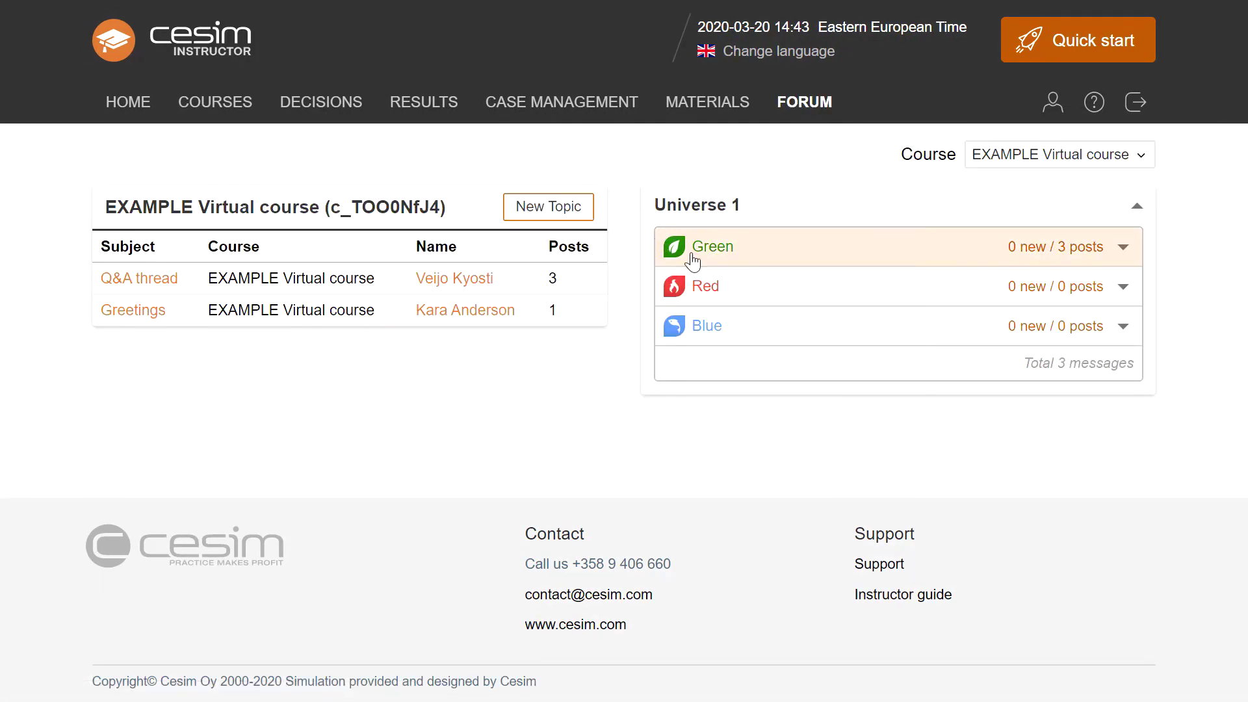
click(736, 253)
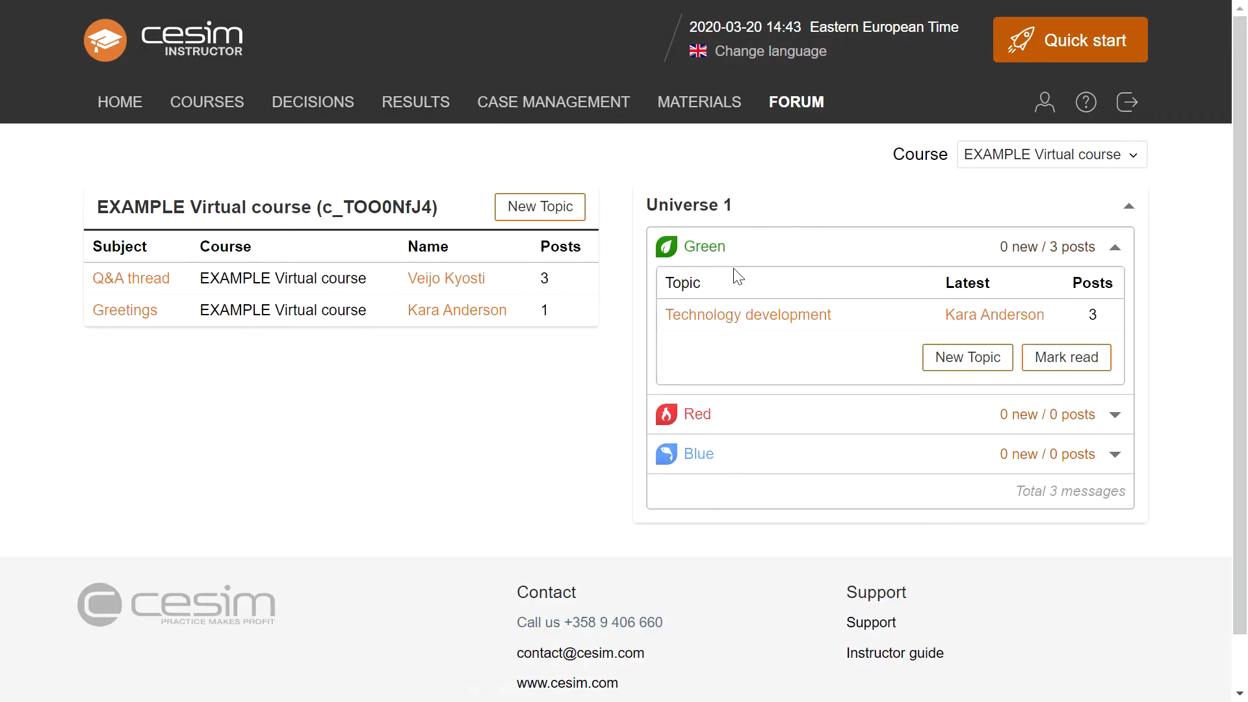
click(735, 319)
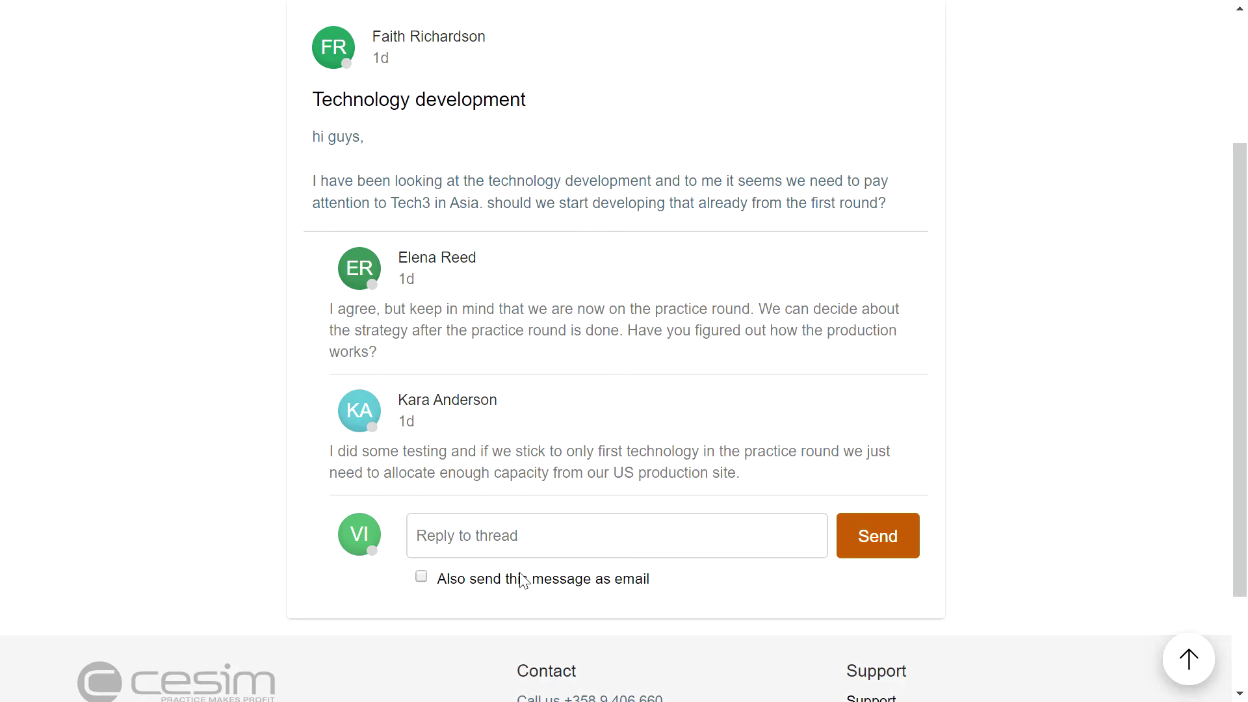
scroll(548, 474, up, 3)
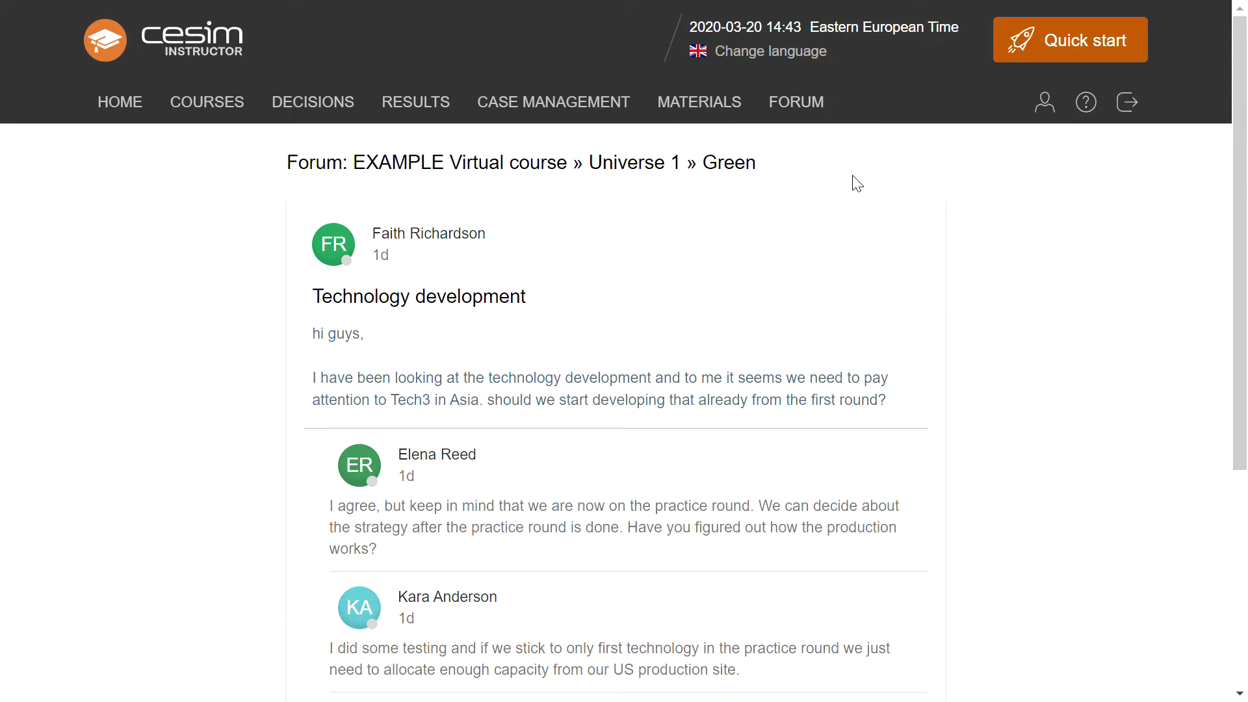
click(796, 104)
click(153, 279)
Scroll through the Q&A thread's outsourcing question and the reply about per-round limits.
scroll(230, 408, down, 2)
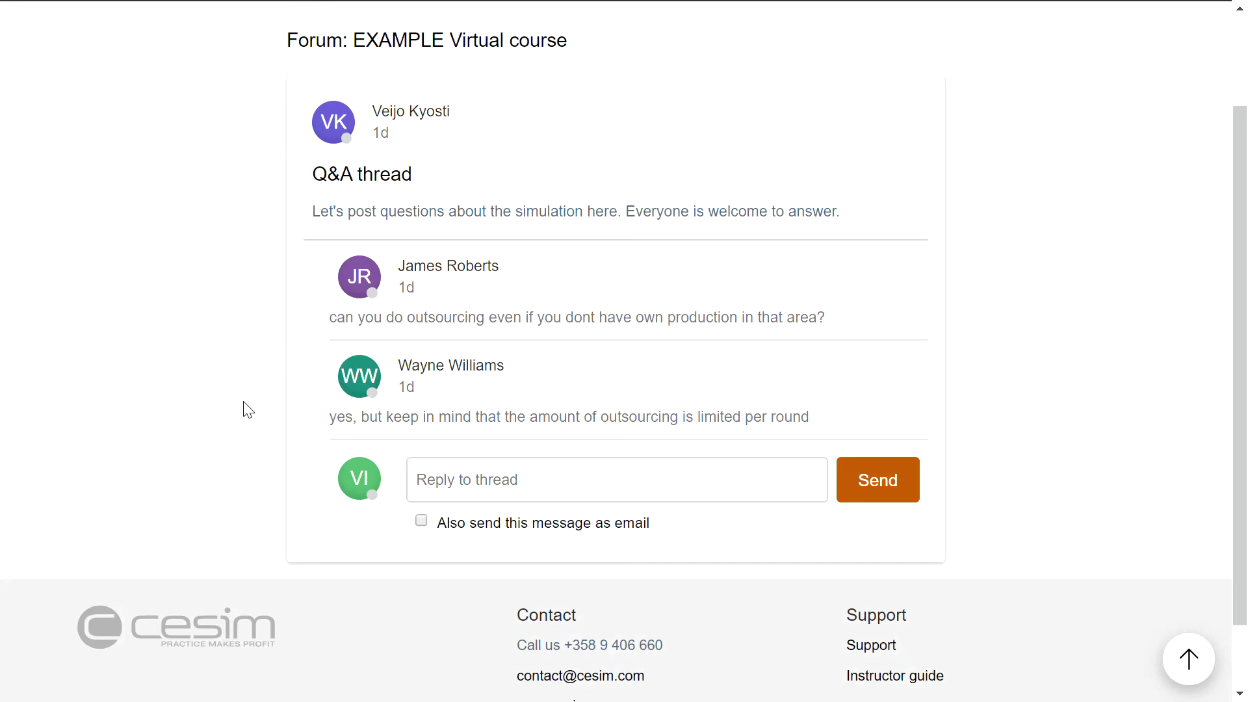
scroll(345, 329, down, 1)
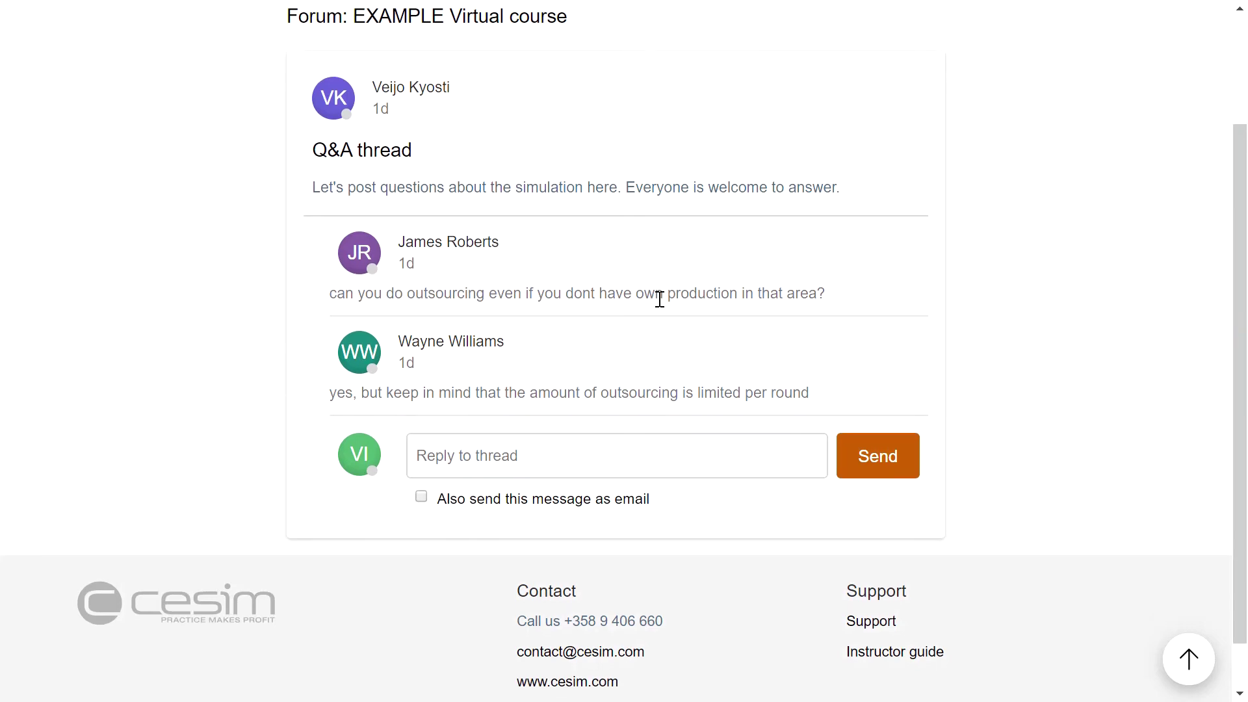
scroll(660, 299, up, 1)
scroll(659, 299, up, 1)
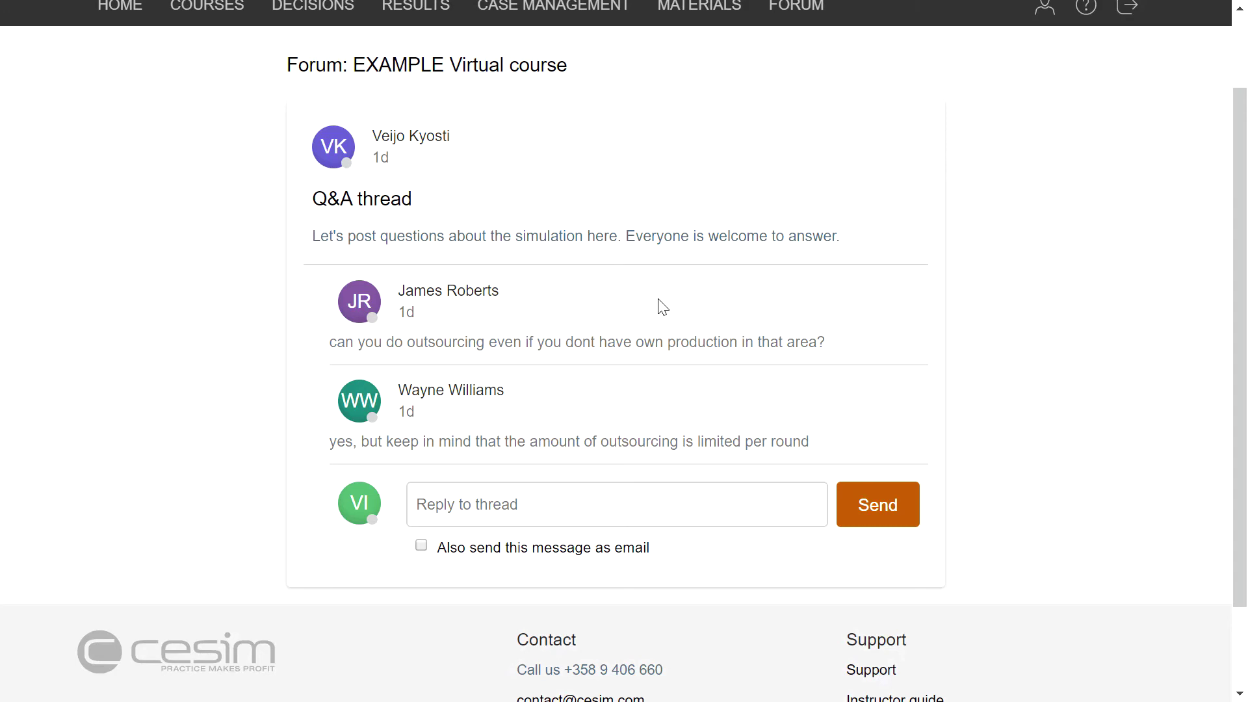
scroll(662, 306, up, 3)
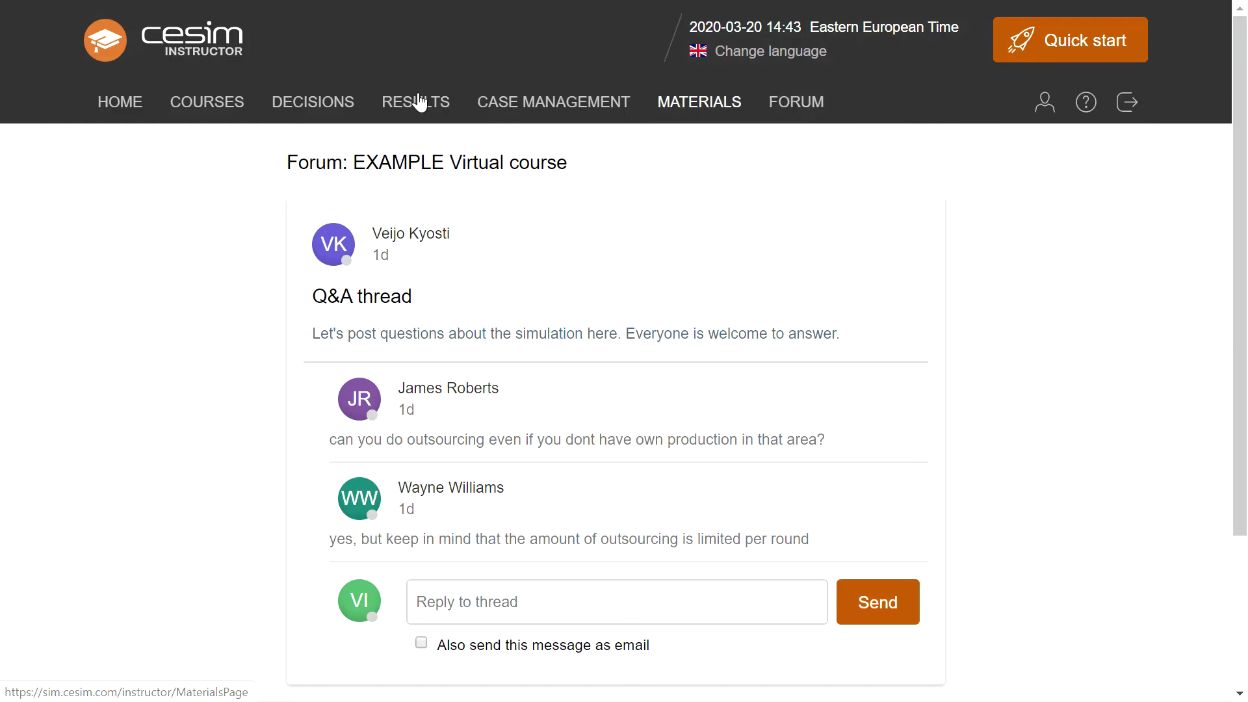
Enter the student area as the first Green team student from the course details page.
click(219, 110)
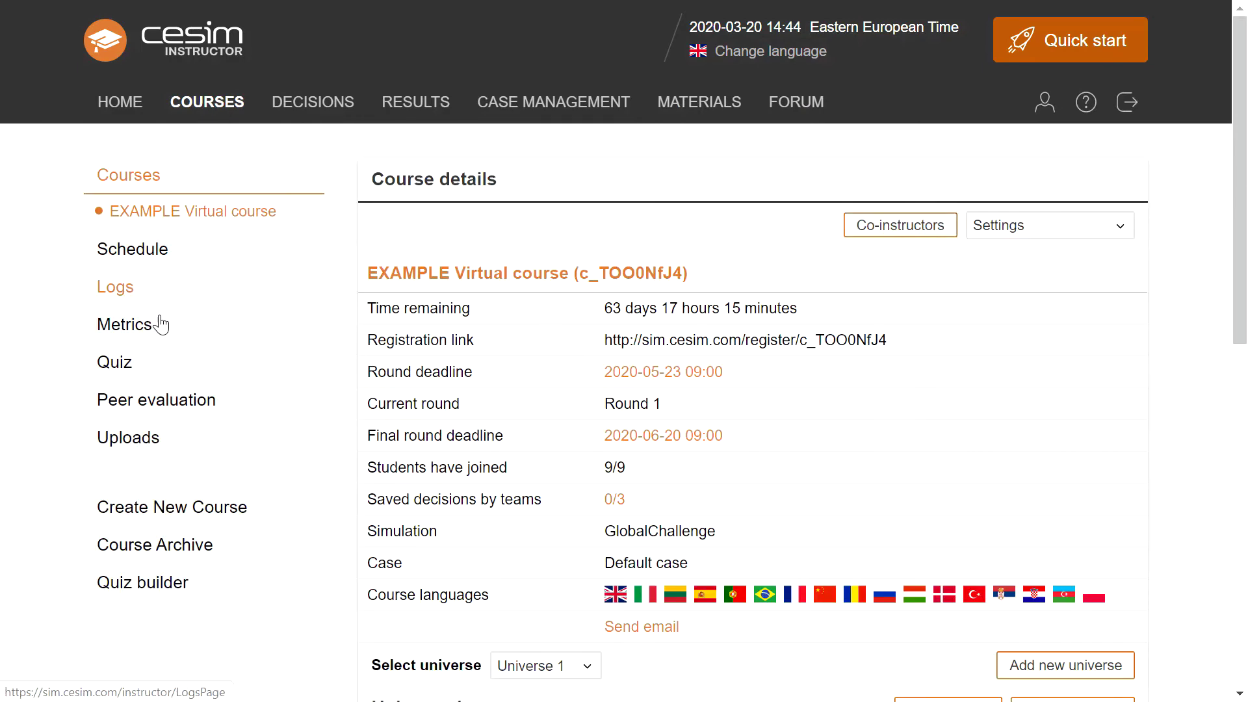
scroll(215, 350, down, 3)
scroll(220, 350, down, 4)
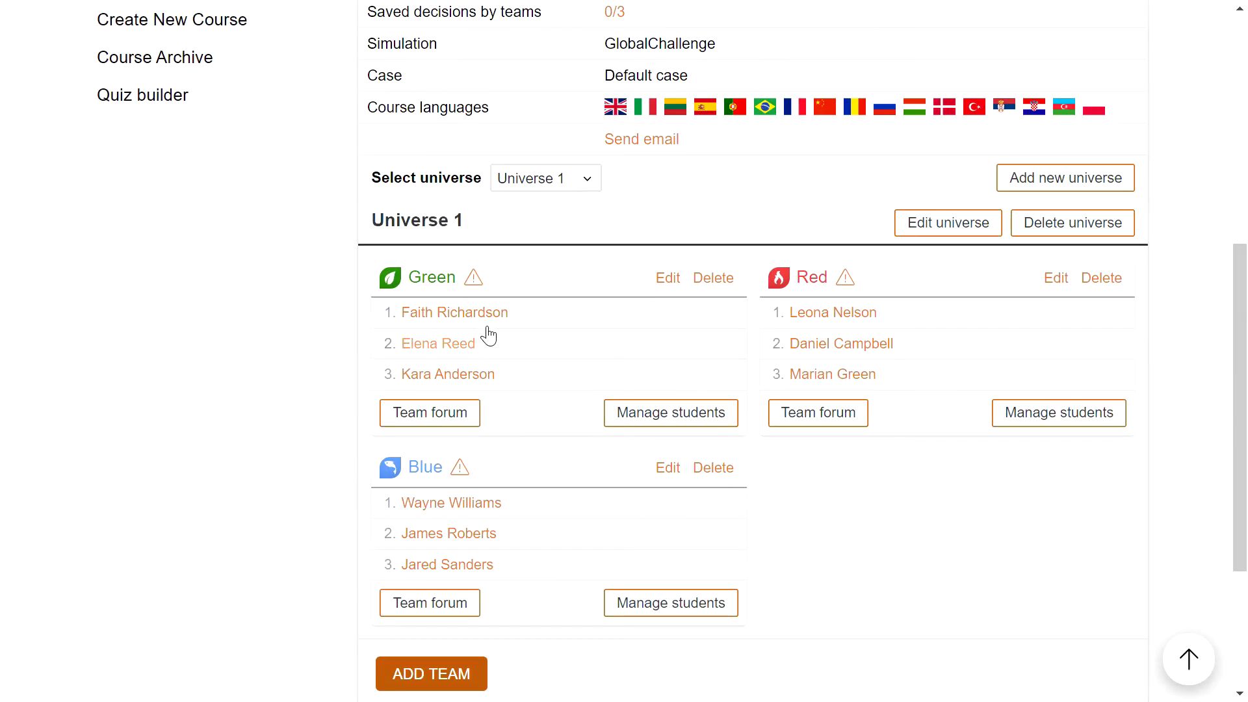
click(467, 314)
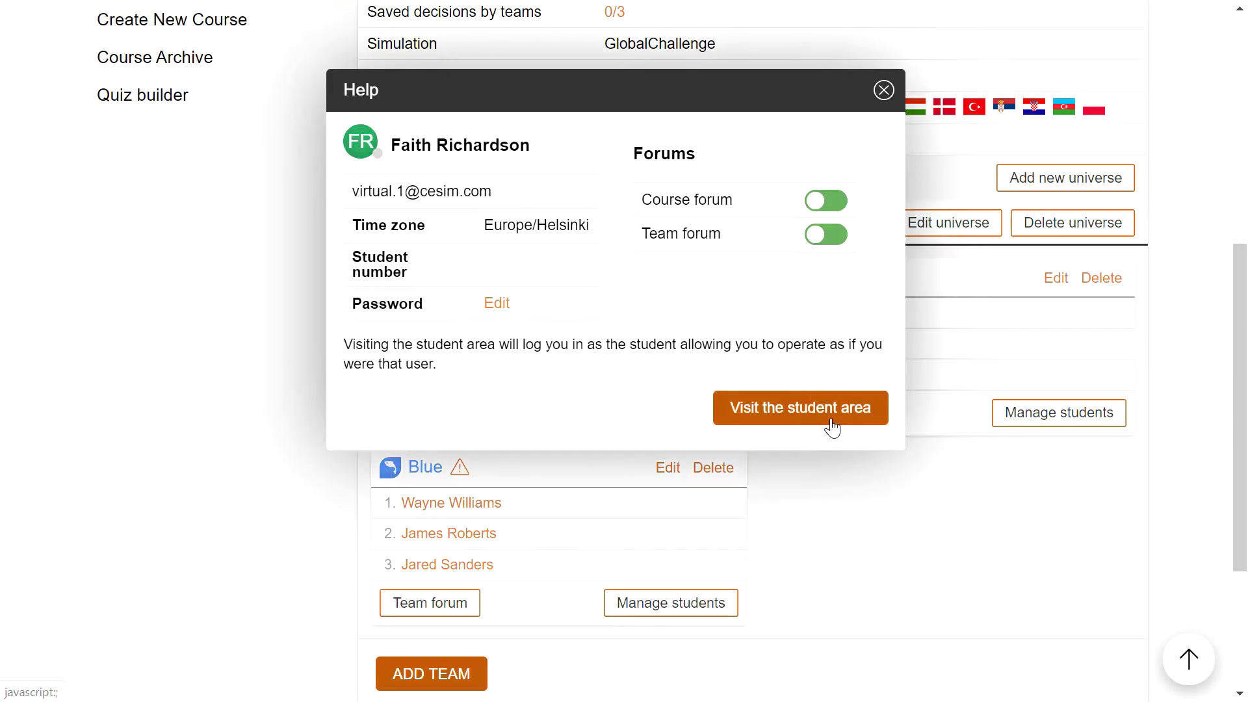
click(789, 411)
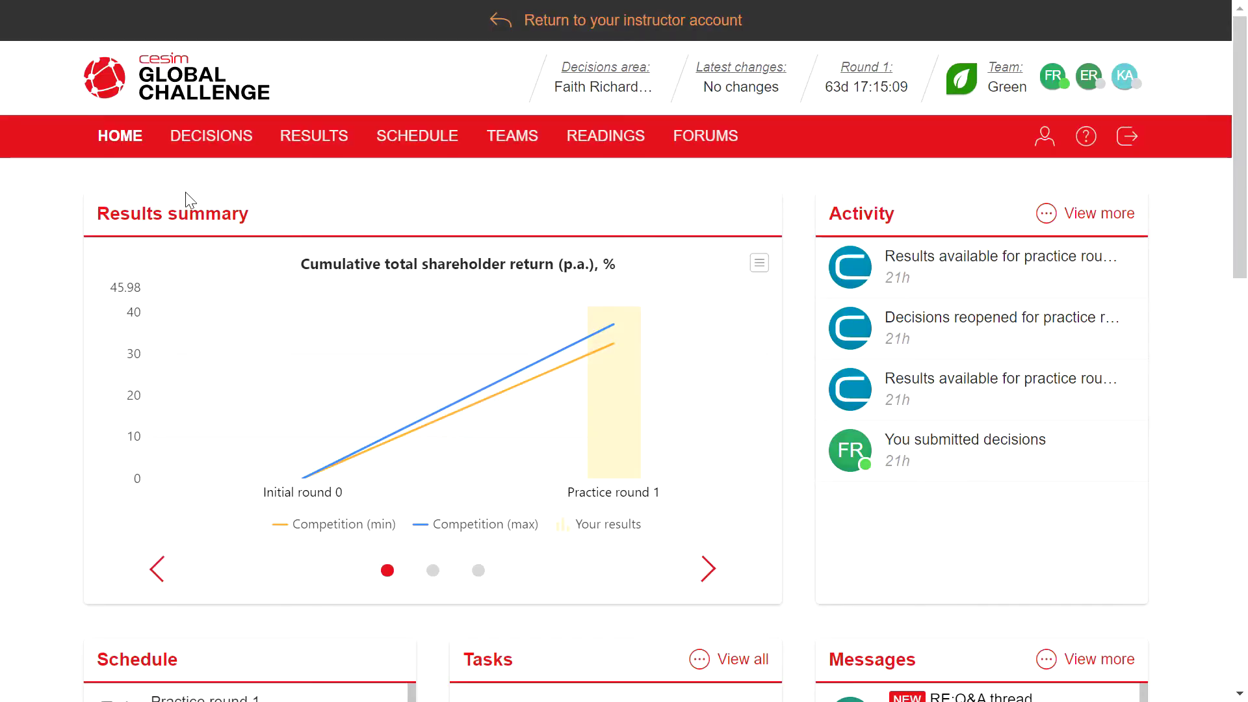
scroll(186, 198, down, 3)
scroll(140, 221, down, 3)
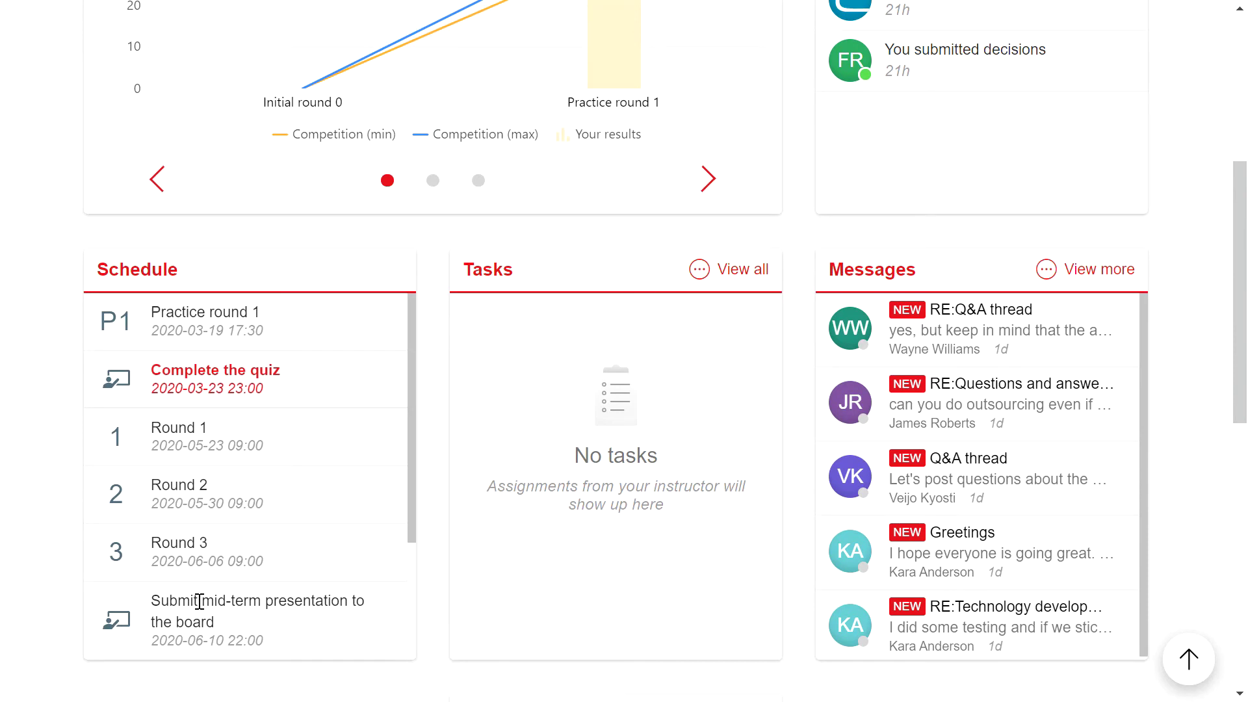
scroll(200, 601, down, 1)
scroll(245, 413, up, 1)
scroll(236, 383, up, 1)
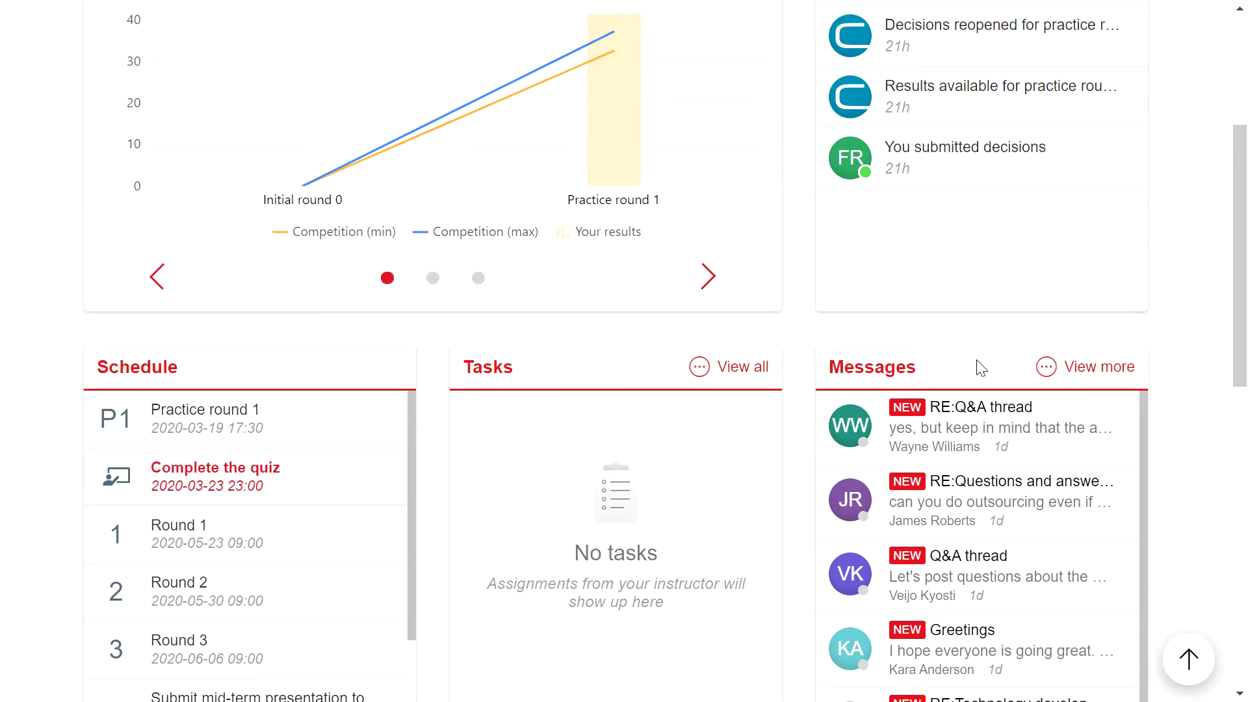
scroll(944, 409, up, 3)
scroll(944, 410, up, 1)
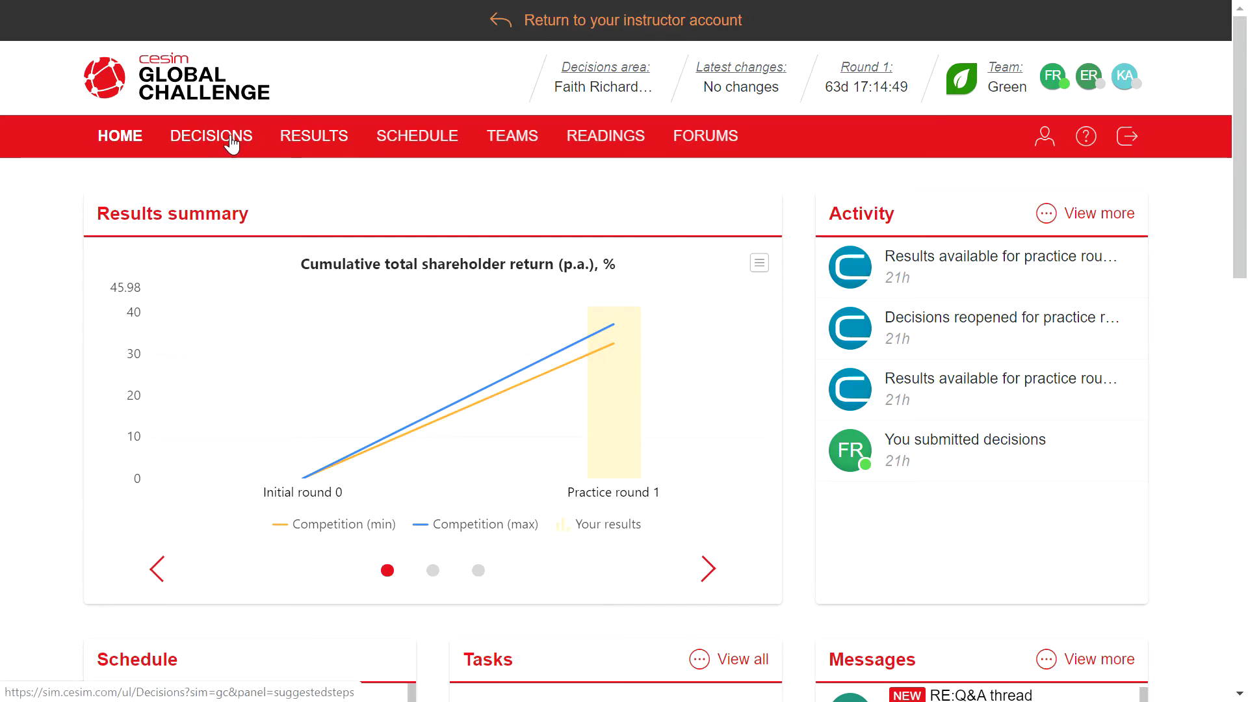
Scroll through the Global Challenge round schedule, then show the Universe 1 Green, Red and Blue teams.
click(392, 144)
scroll(510, 370, down, 3)
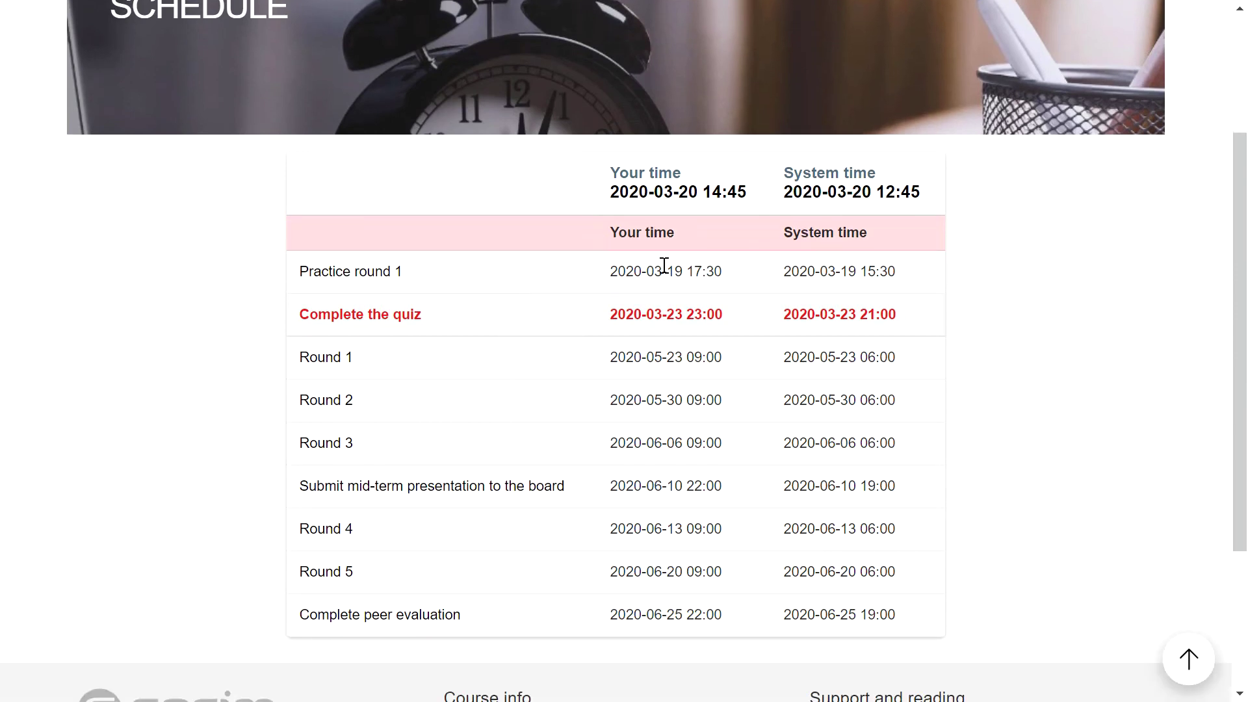
scroll(666, 256, down, 1)
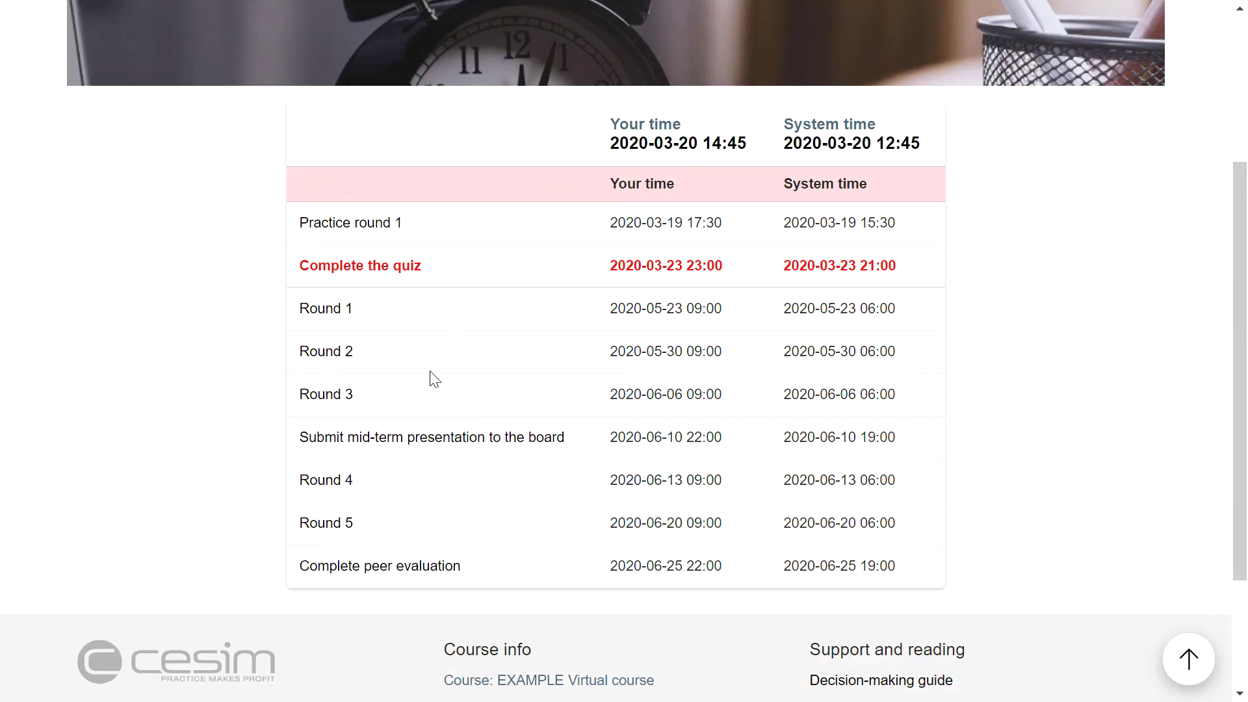
scroll(671, 436, up, 5)
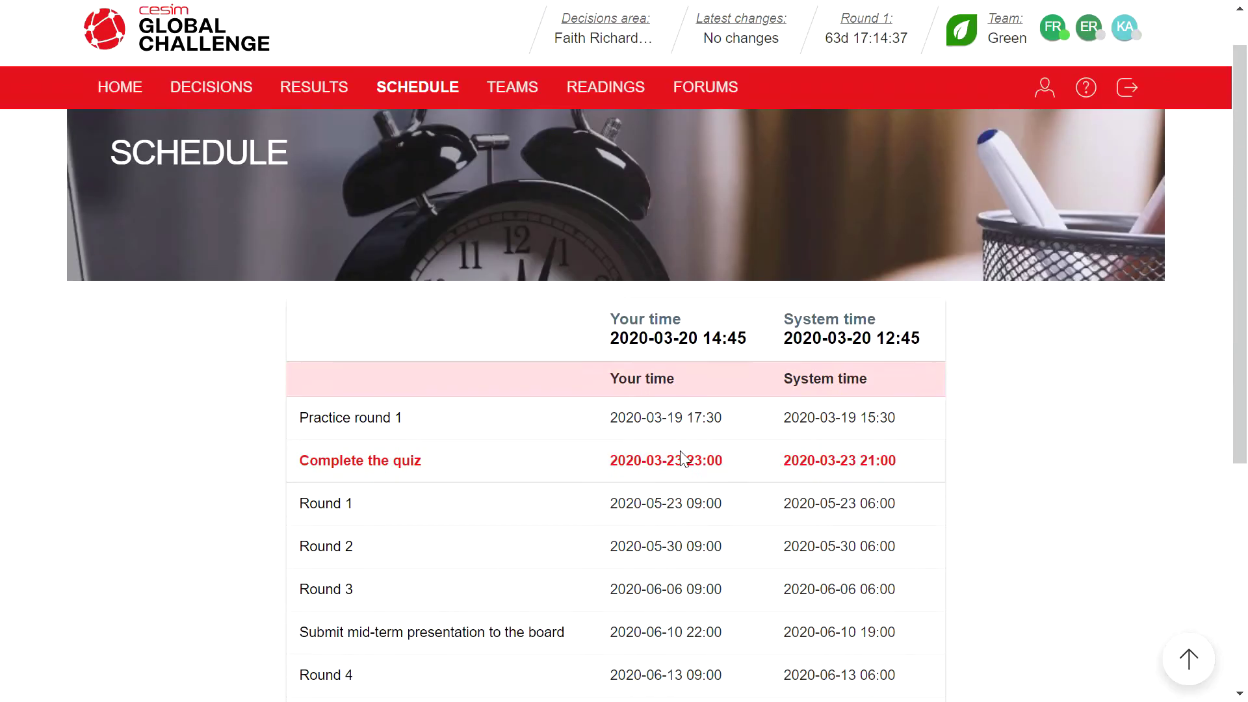
click(514, 137)
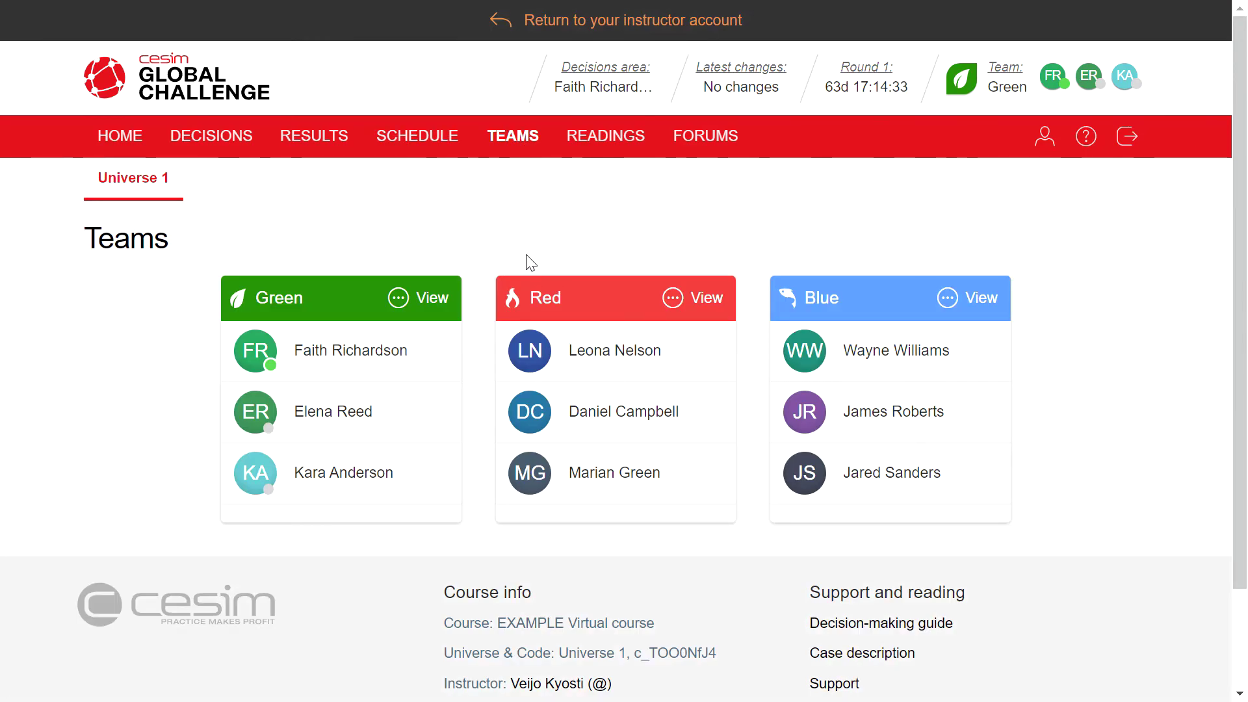
Review the Green team's profile form, then open Readings with the Service management video and case documents.
click(432, 302)
click(580, 259)
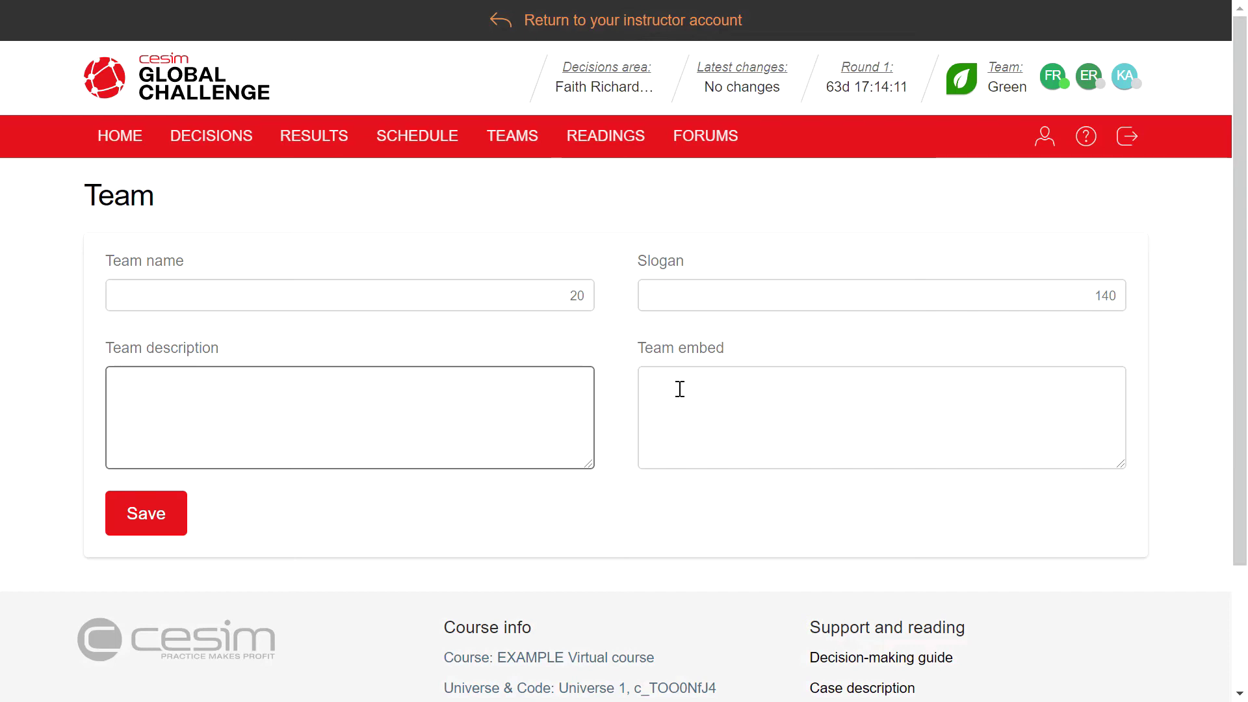
click(615, 150)
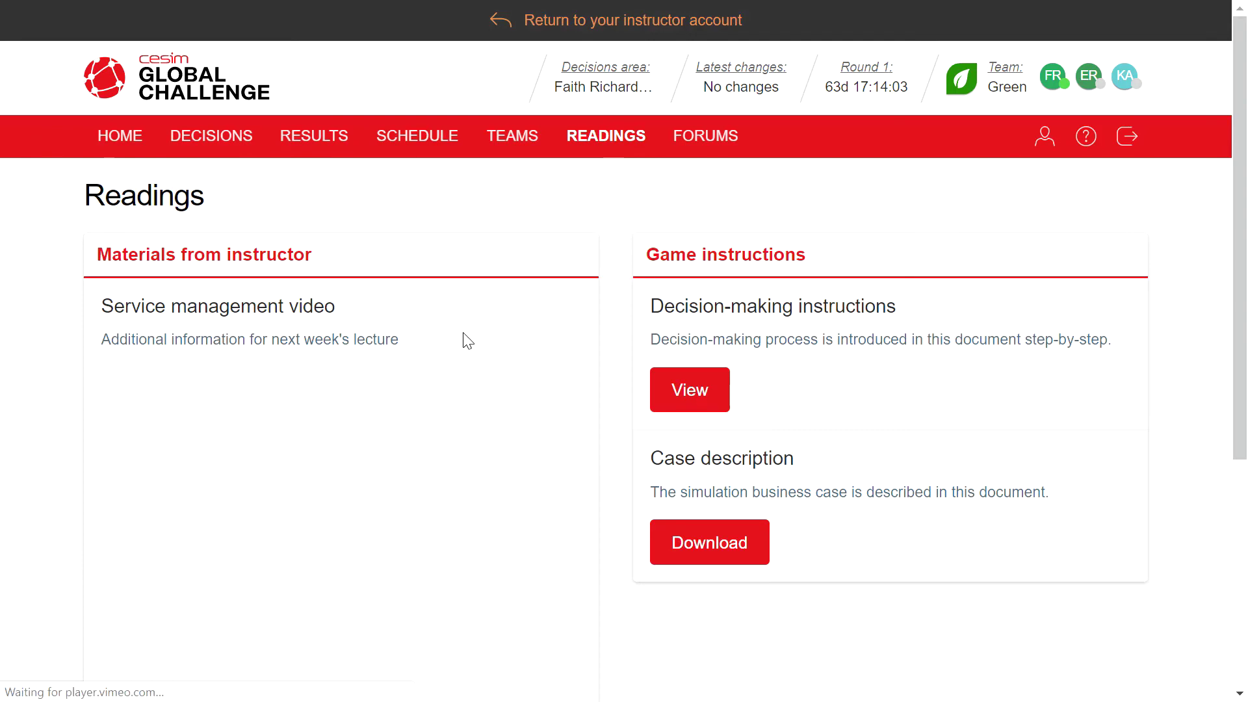
Skim the embedded video on Readings, then open the team forum's Technology development discussion.
scroll(455, 305, down, 2)
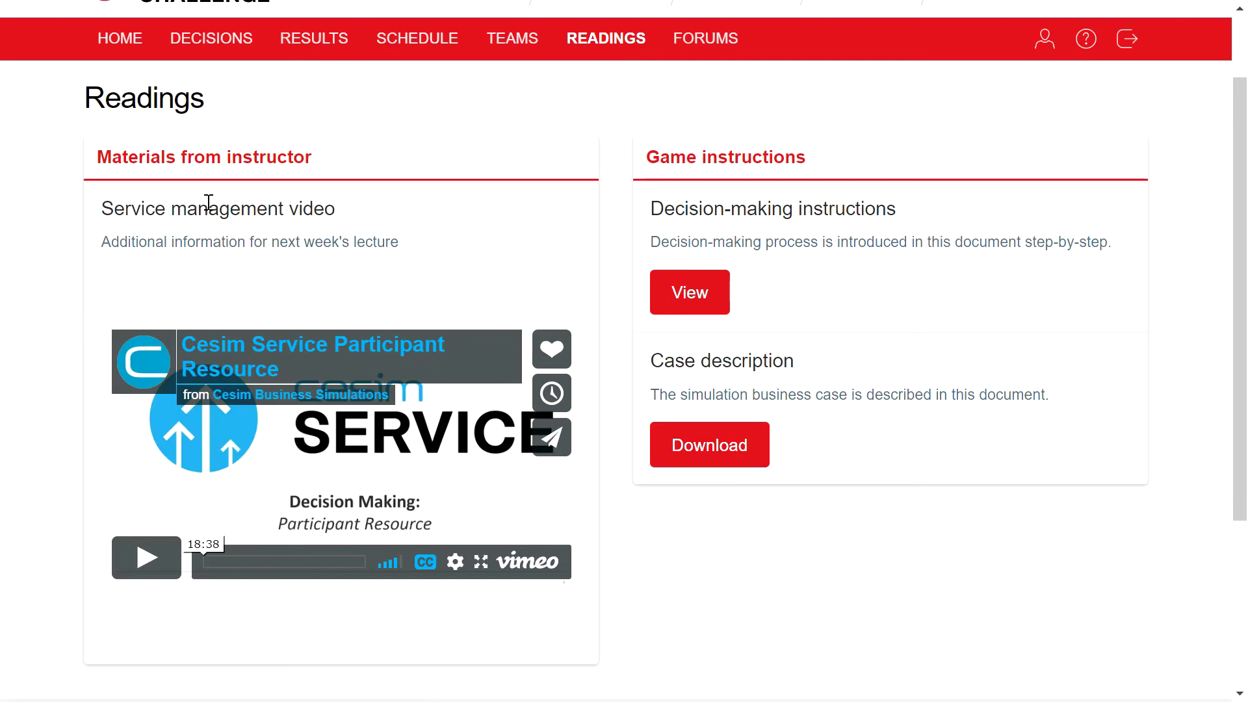
scroll(158, 265, up, 2)
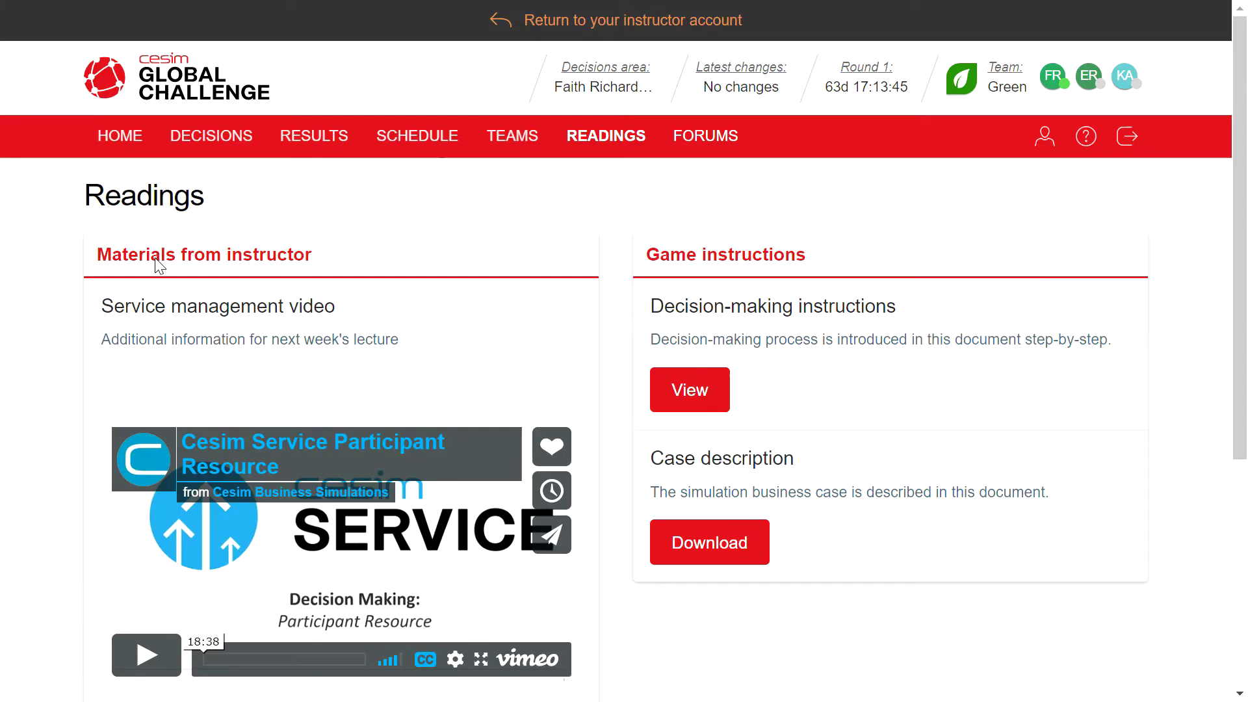
click(694, 134)
scroll(724, 318, down, 3)
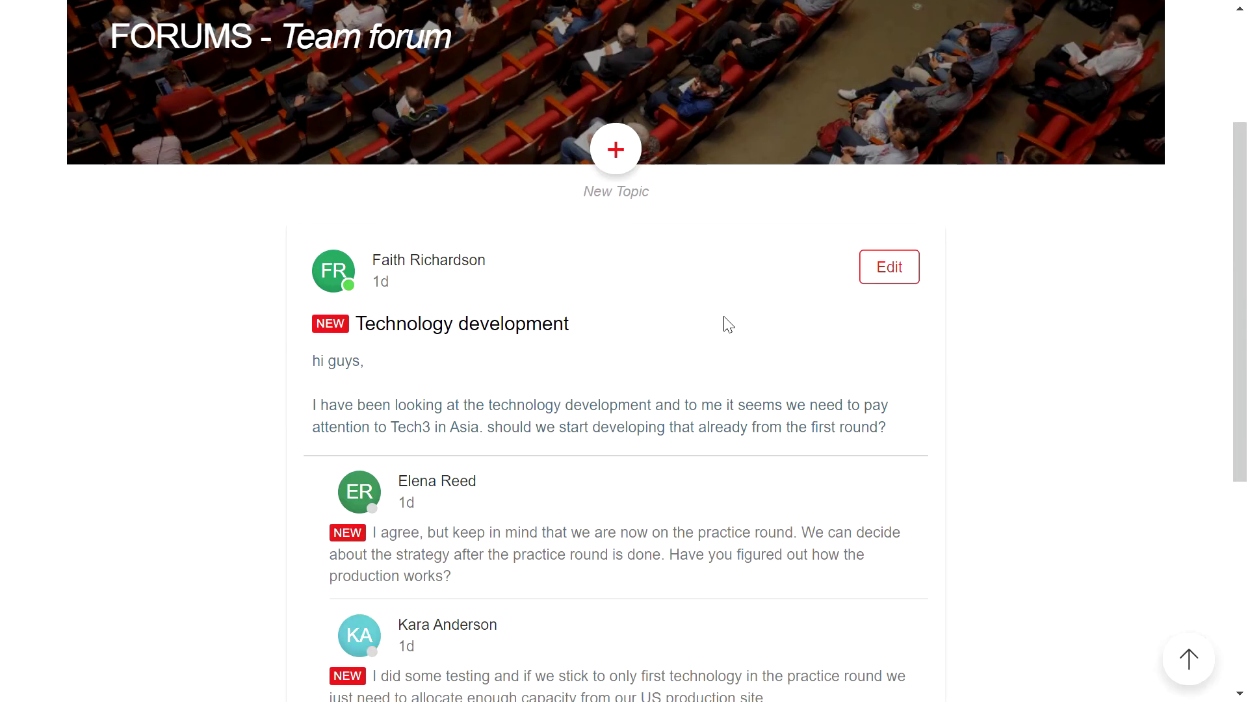
Show the Round 1 decision checklist forecasting 380 481 k USD profit and 27% sales change.
scroll(724, 324, up, 3)
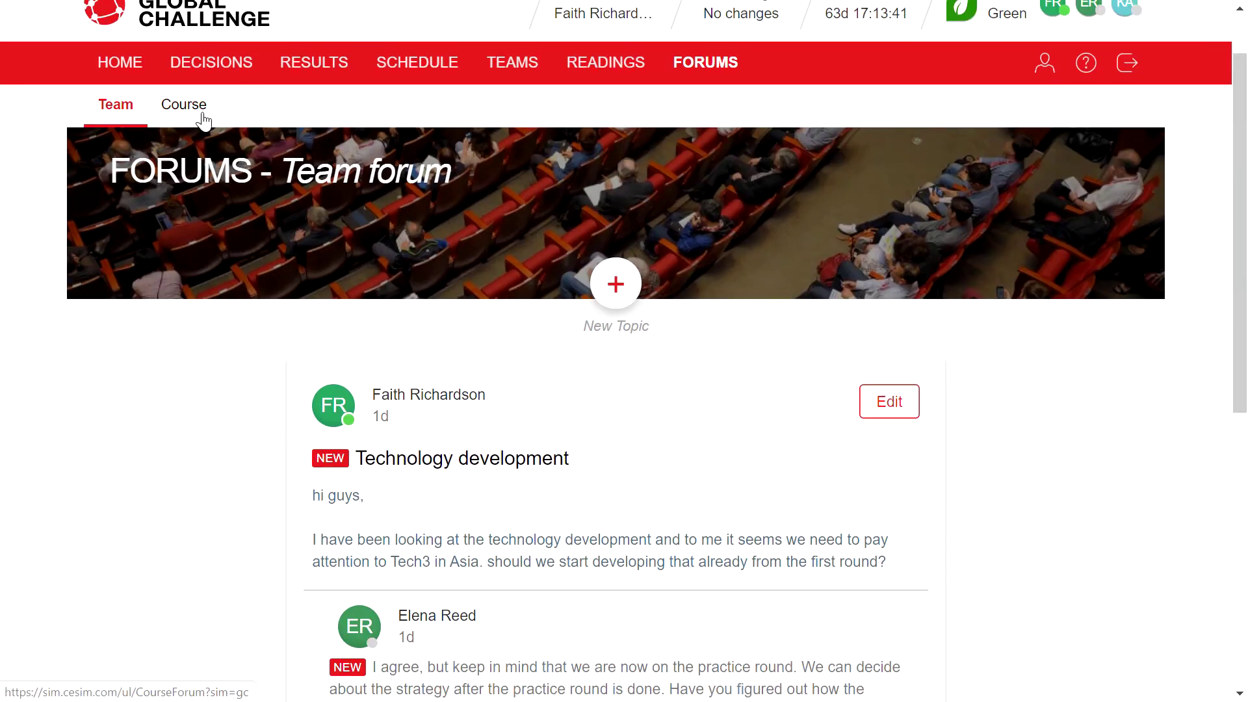
scroll(201, 118, up, 1)
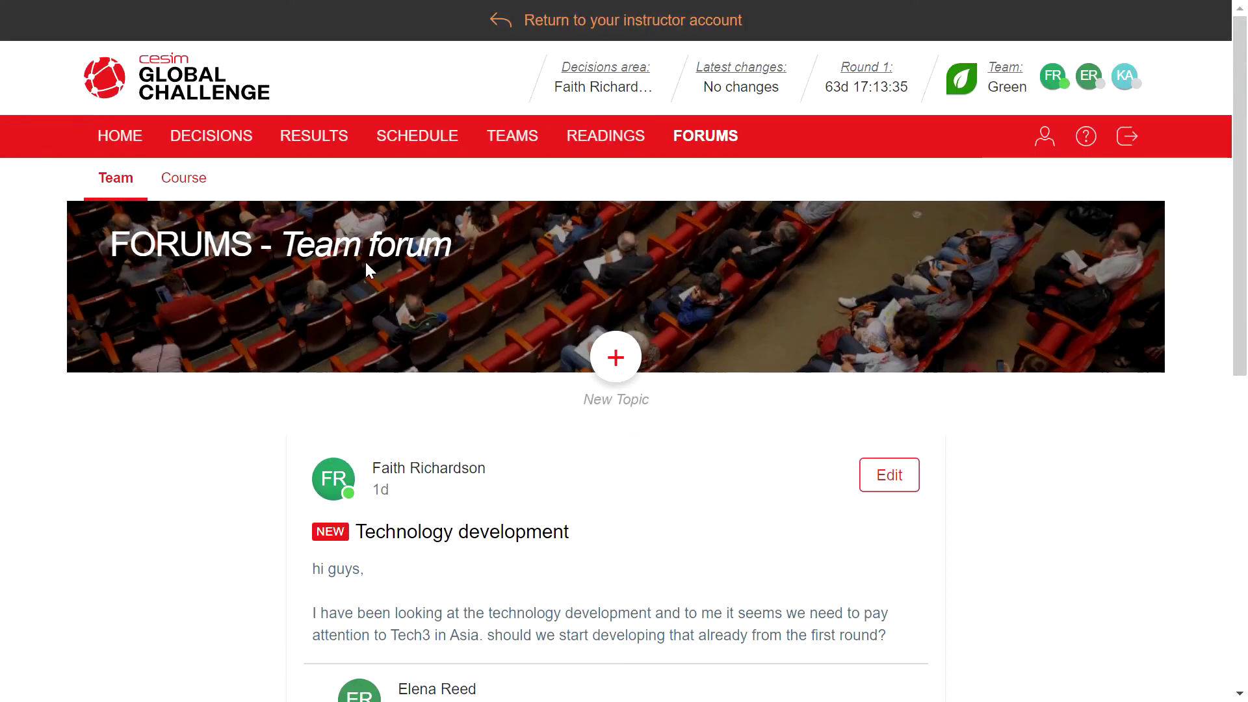
click(221, 141)
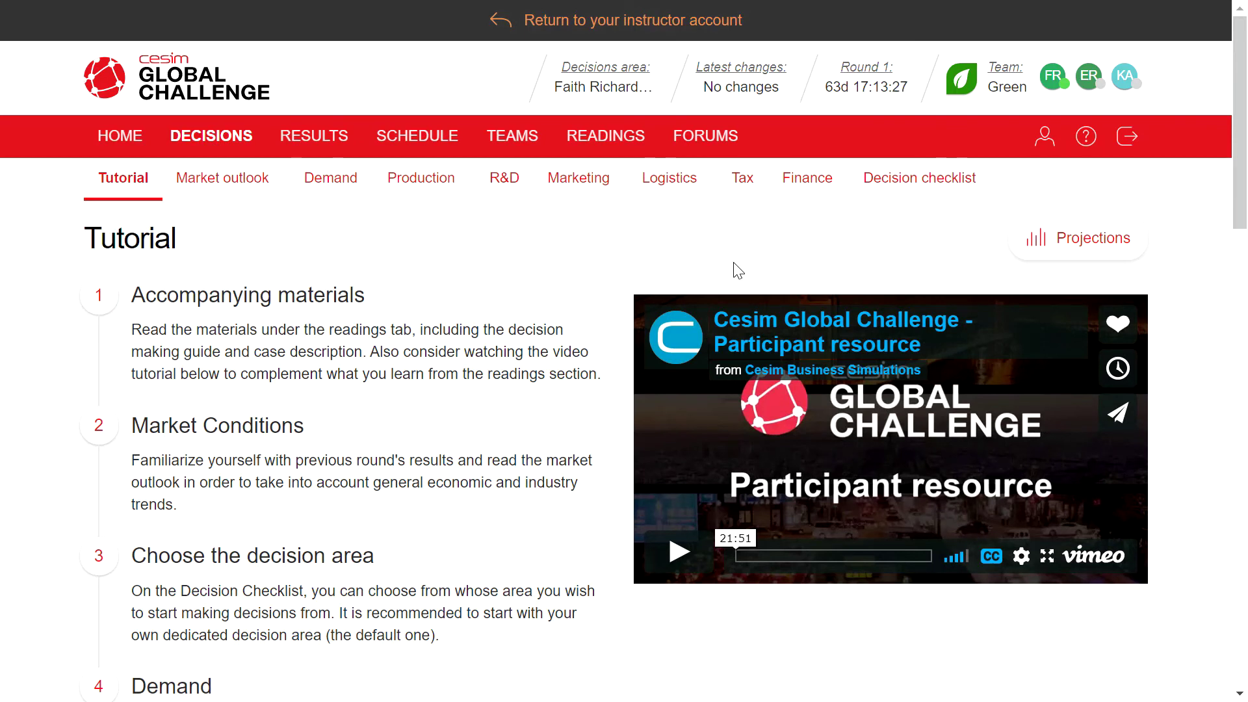
click(899, 187)
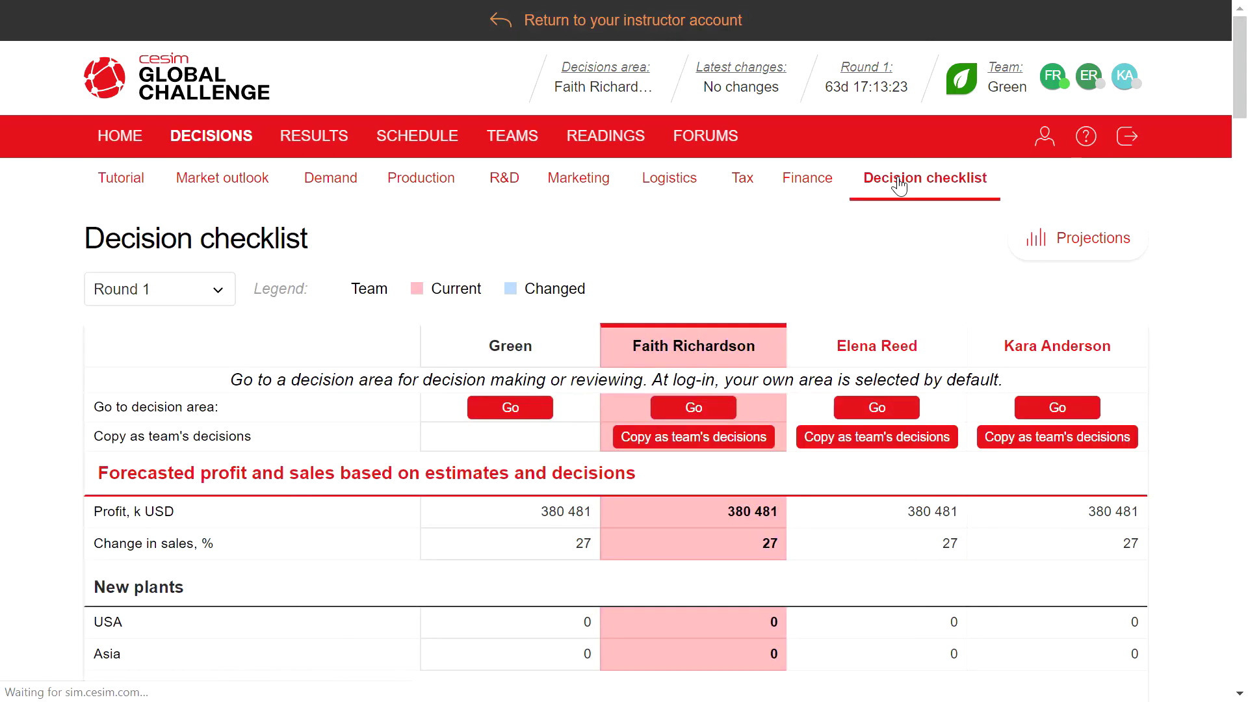
scroll(735, 269, down, 1)
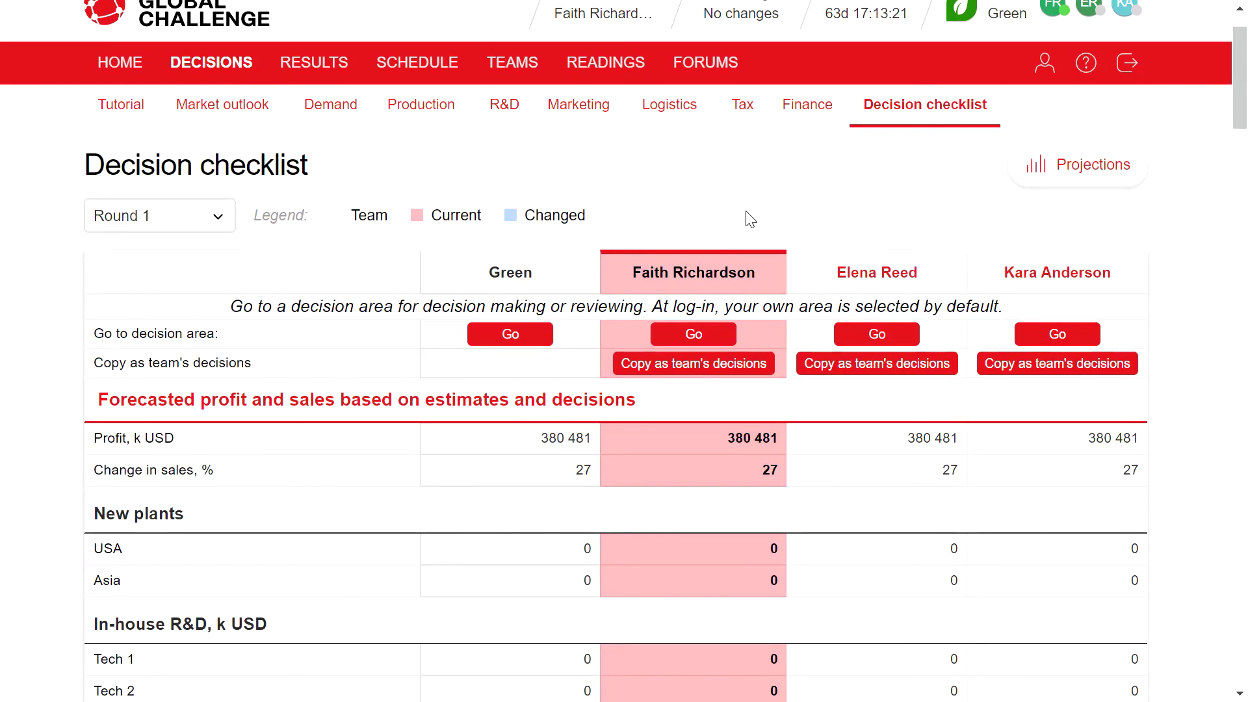